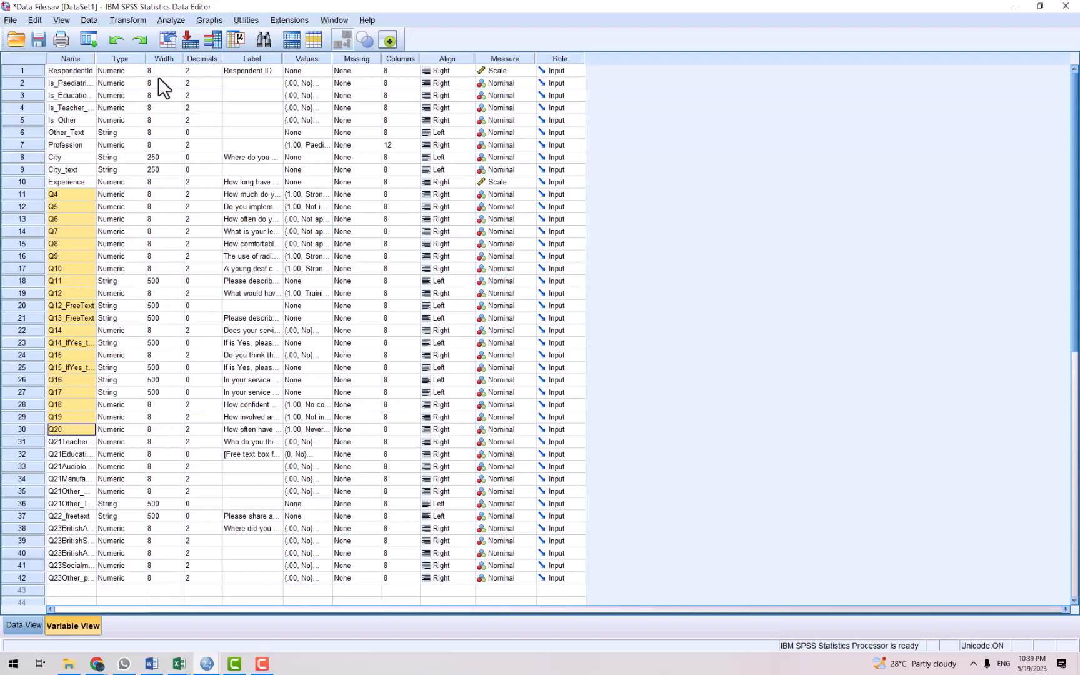
Start a new custom table definition and reset all tabs to clear the previous layout.
click(170, 21)
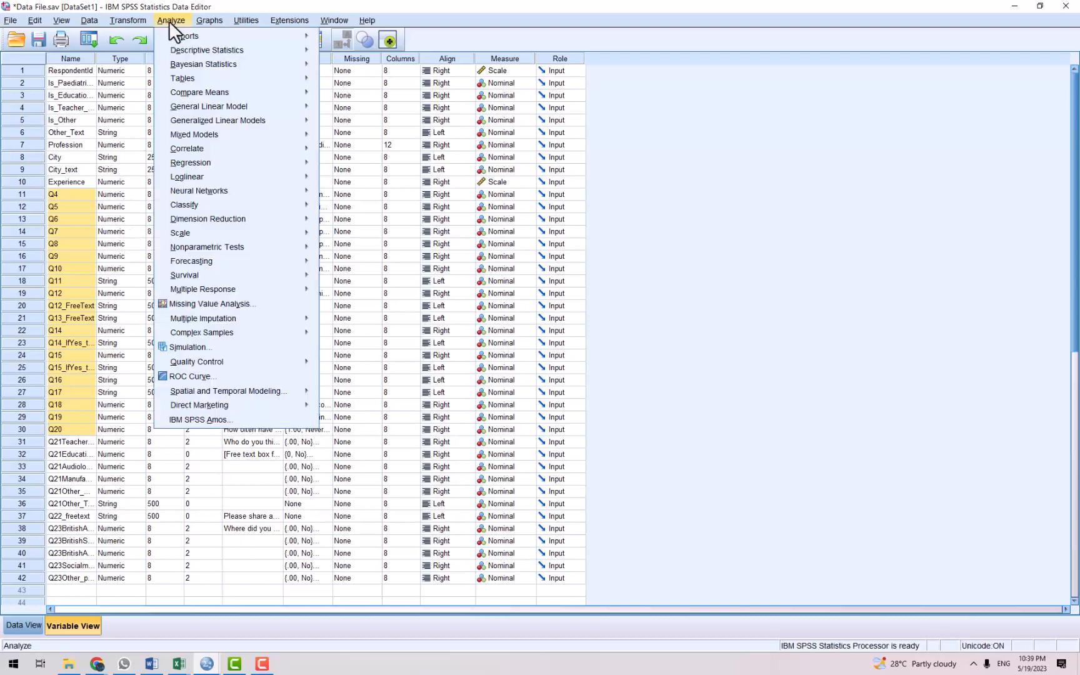
mouse_move(184, 75)
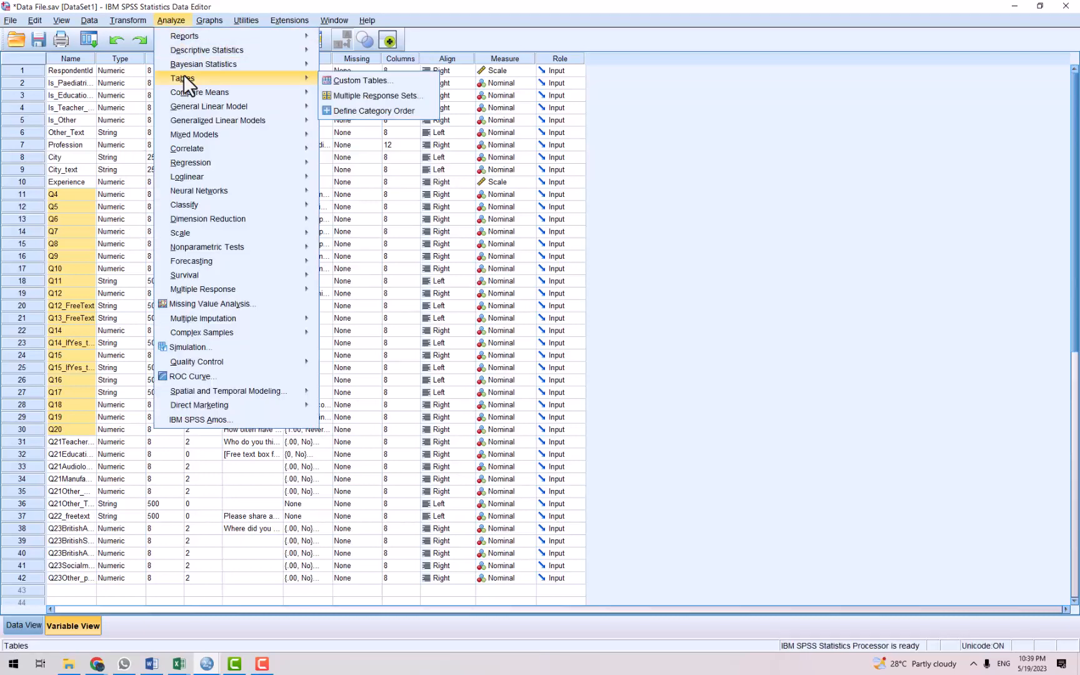
click(343, 81)
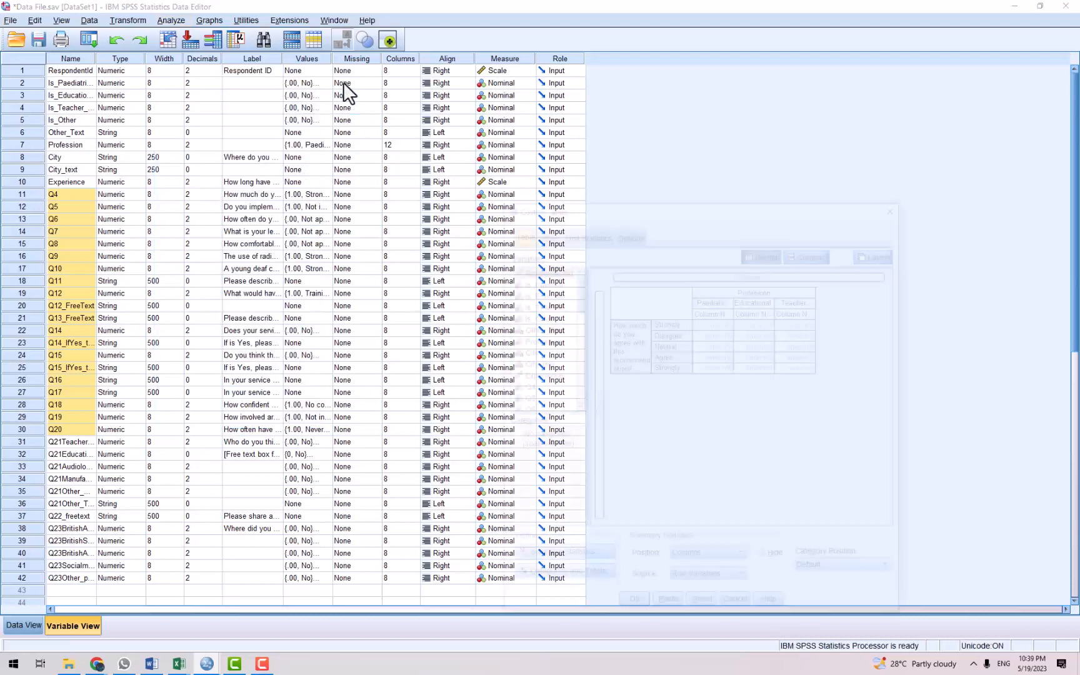
drag(718, 205, 373, 172)
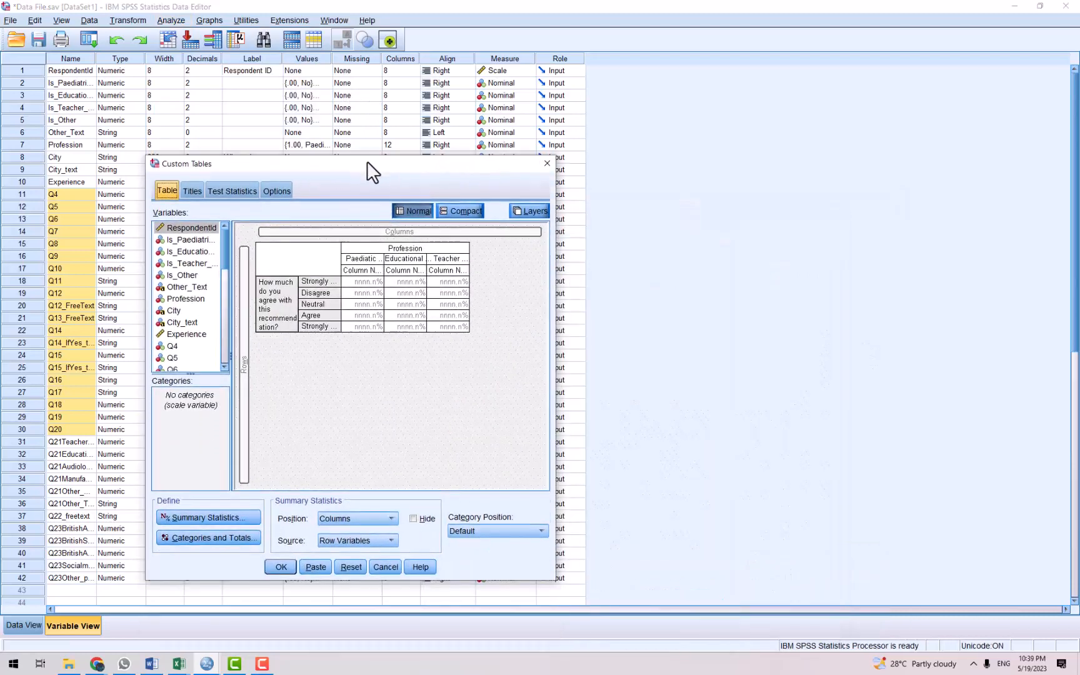
click(351, 567)
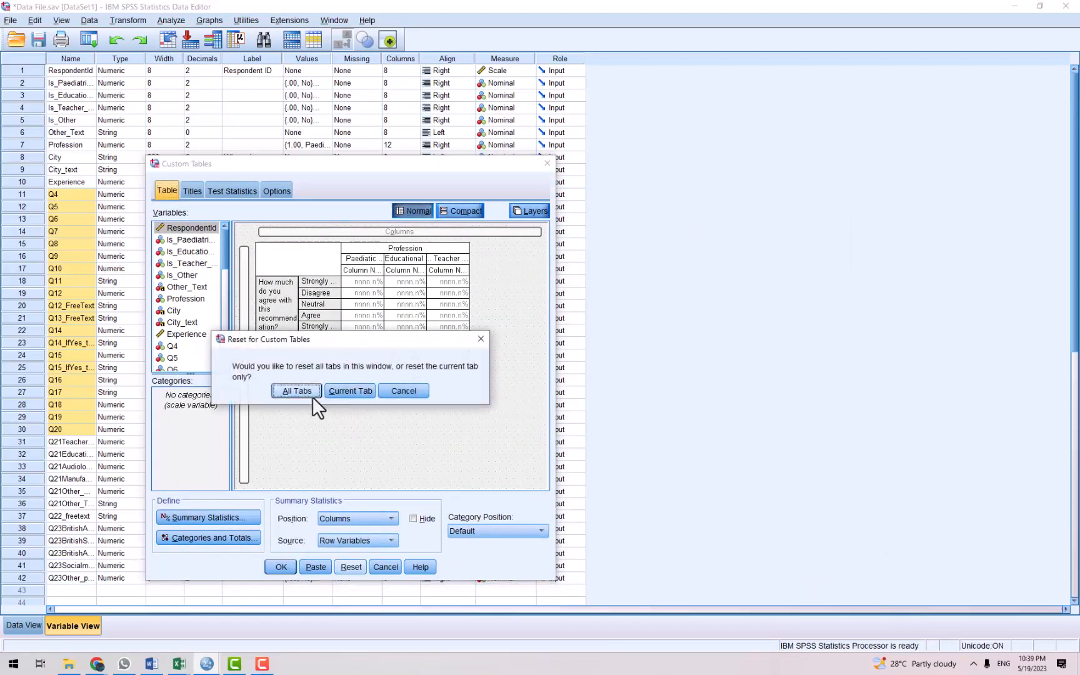
click(297, 392)
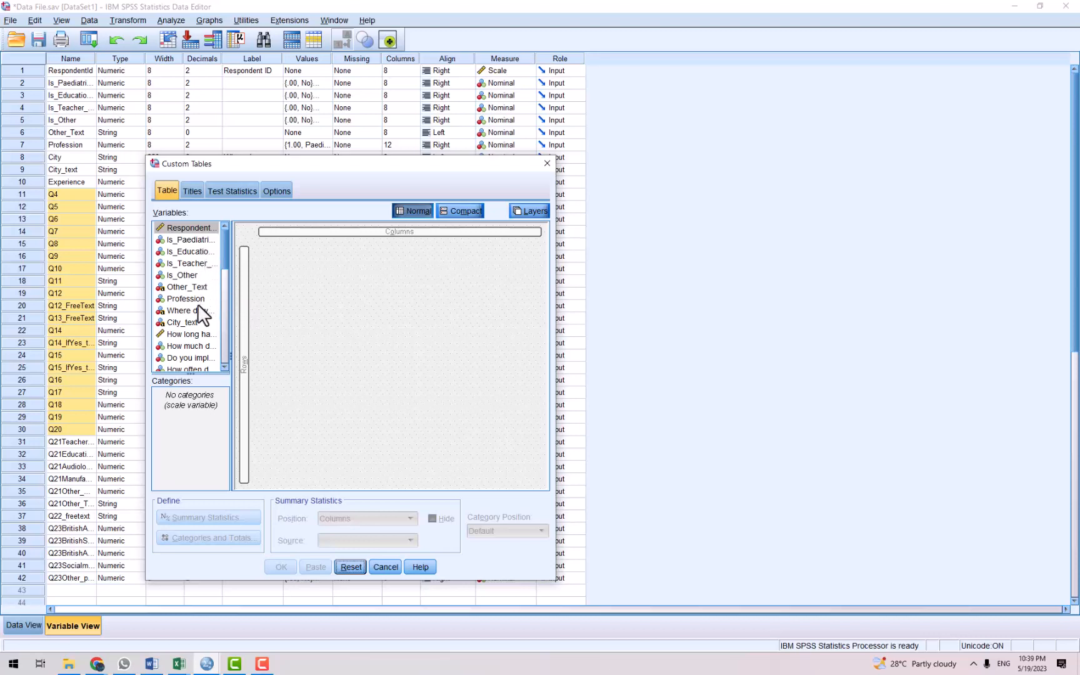
Place Profession in the table's columns and Q4 in its rows, with the variable list set to display variable names.
drag(202, 298, 324, 239)
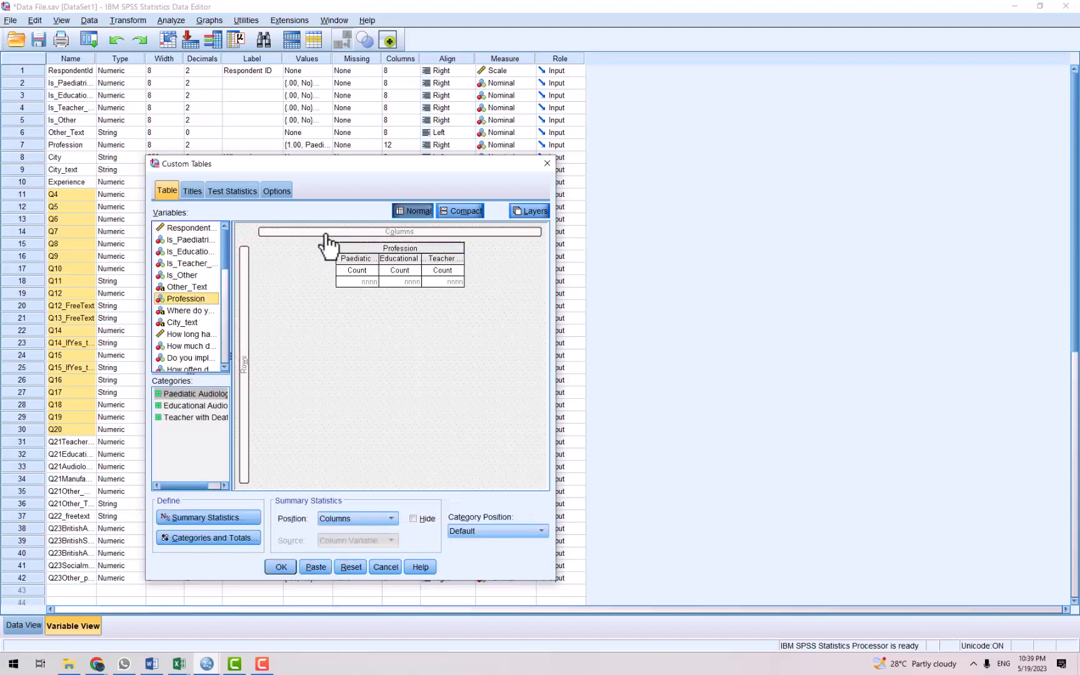
right_click(199, 322)
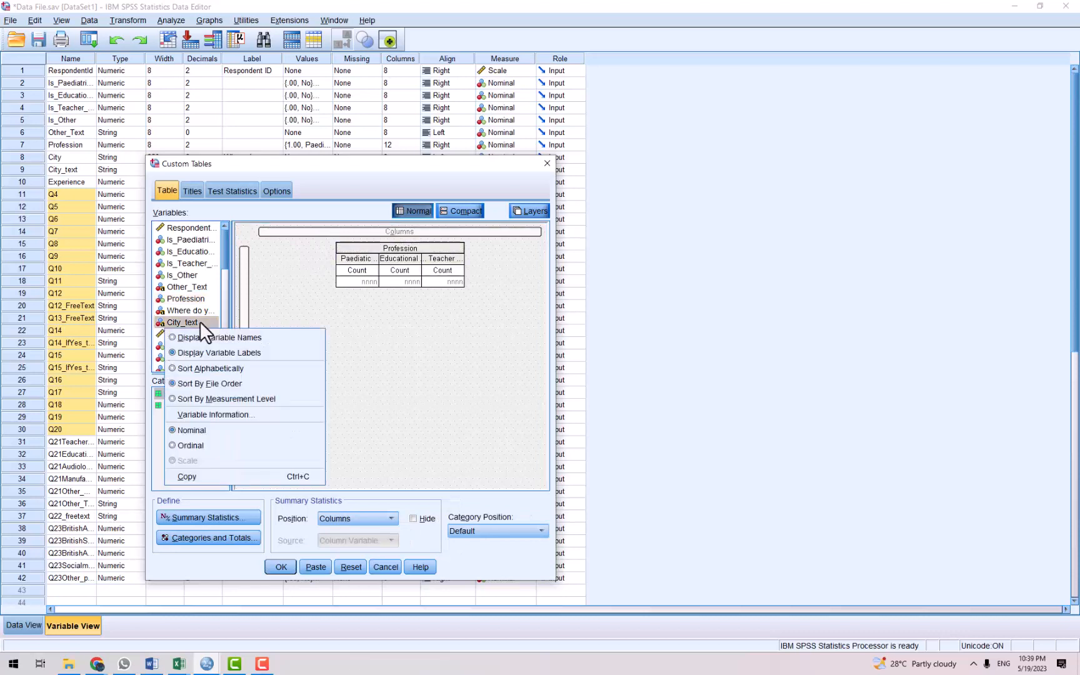
click(174, 274)
right_click(170, 284)
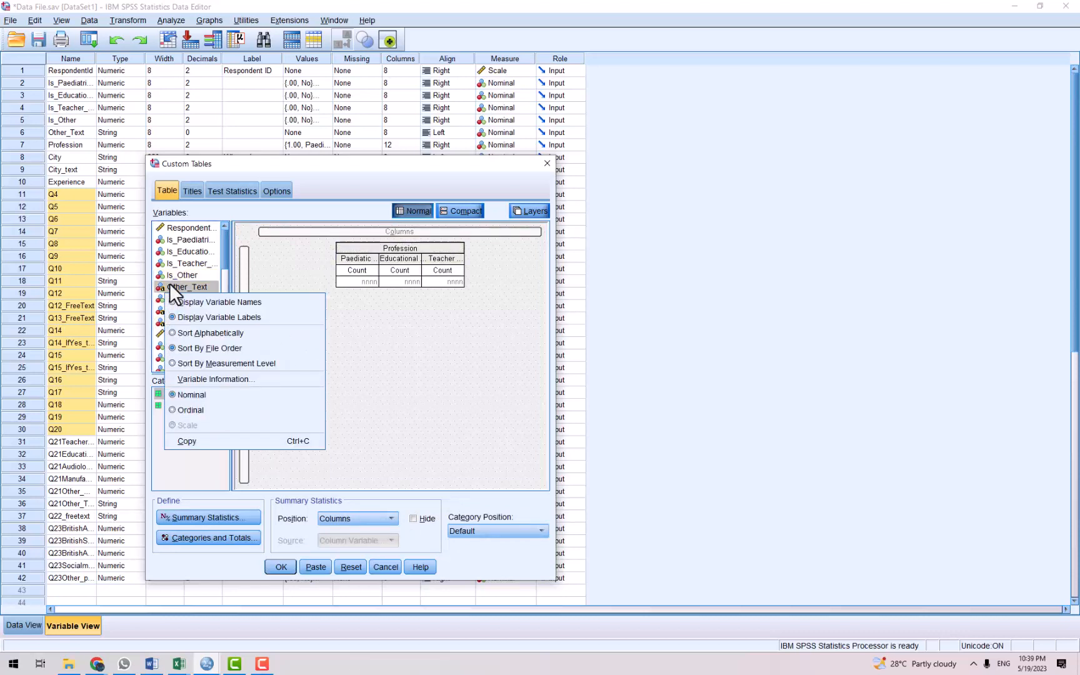
click(180, 303)
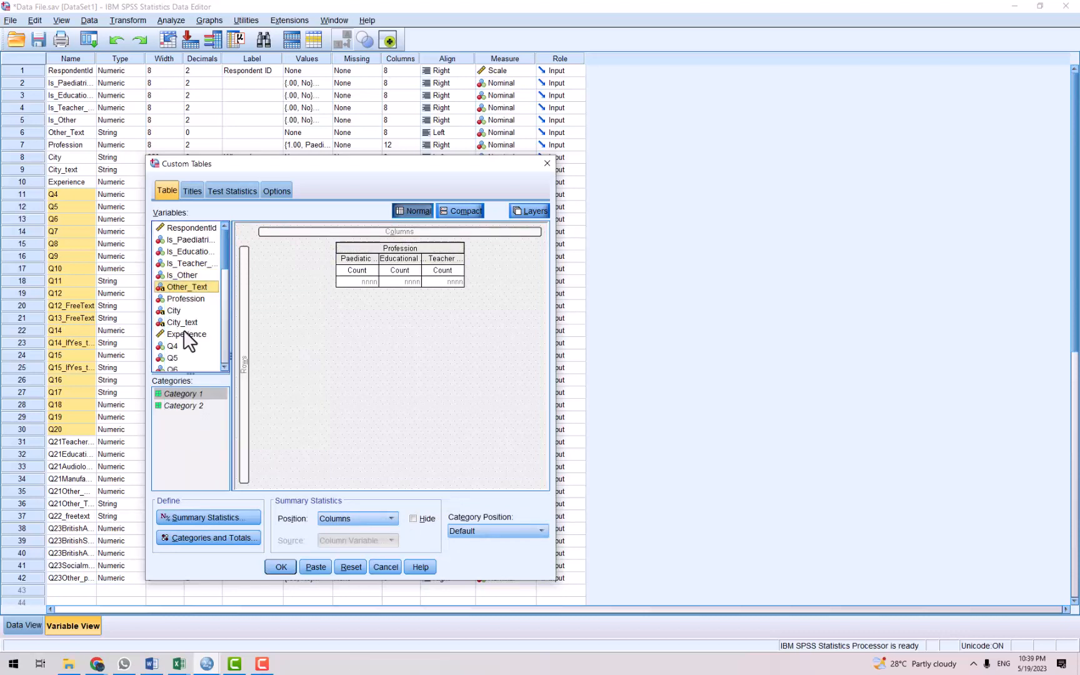
scroll(187, 341, down, 1)
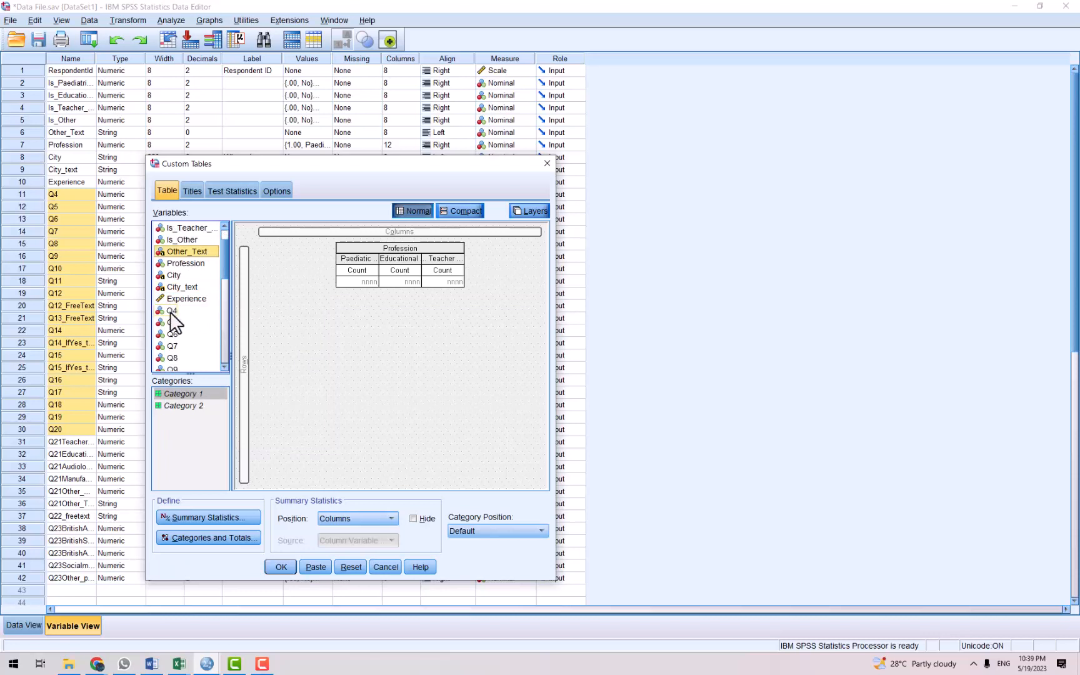
drag(174, 312, 250, 338)
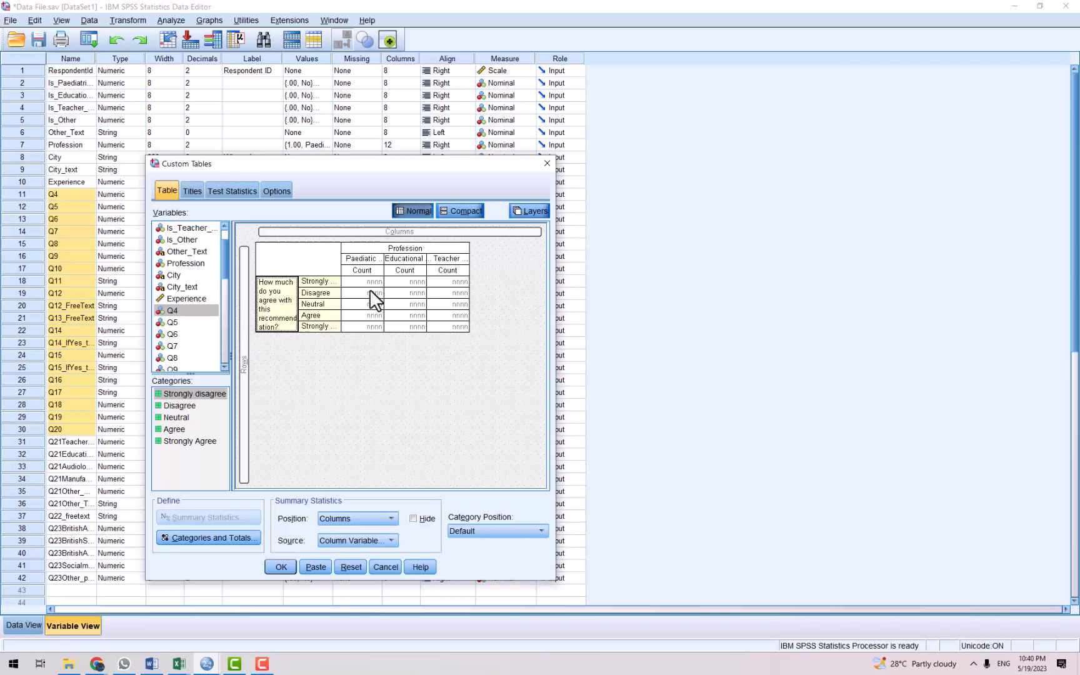
Replace Count with Column N % as the summary statistic for Profession and generate the table.
click(338, 289)
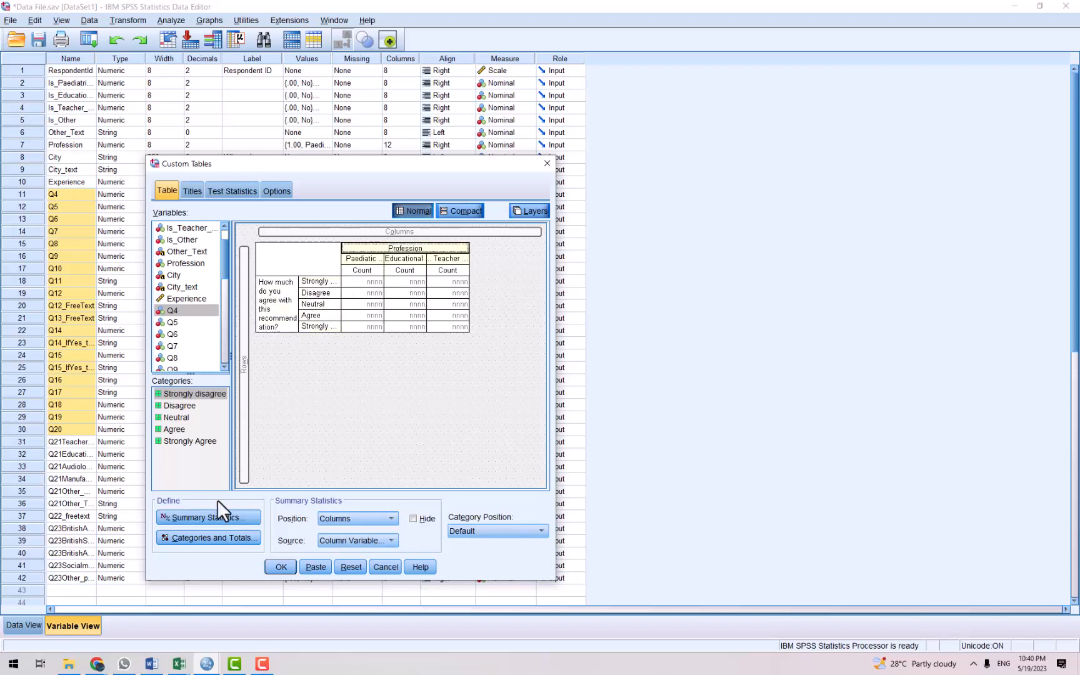
click(205, 523)
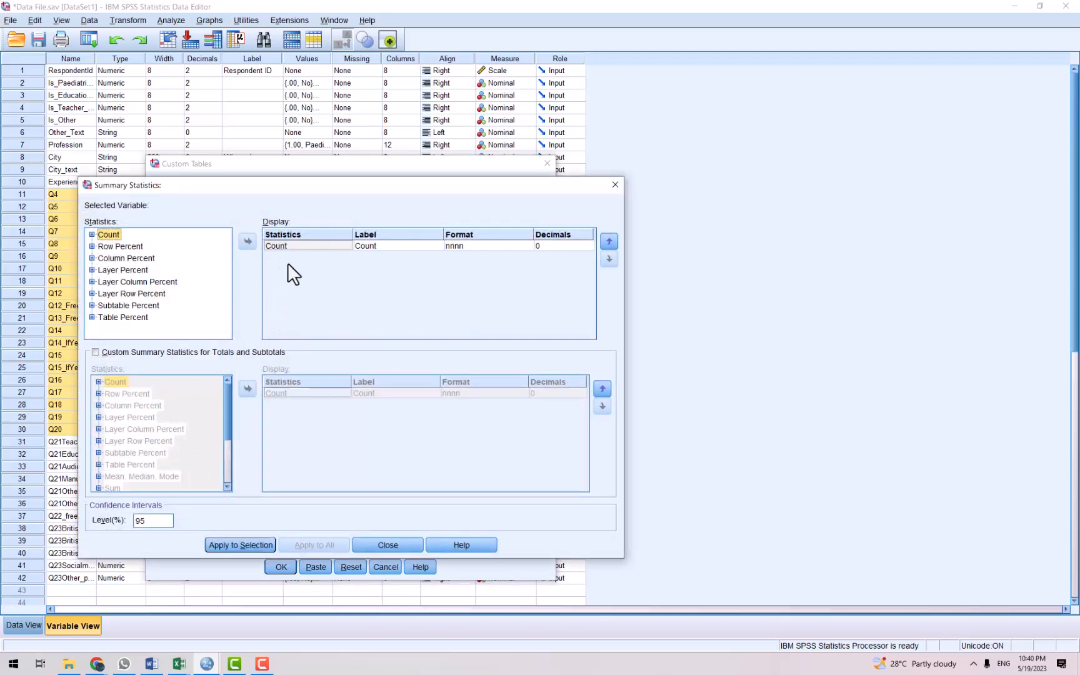
click(273, 245)
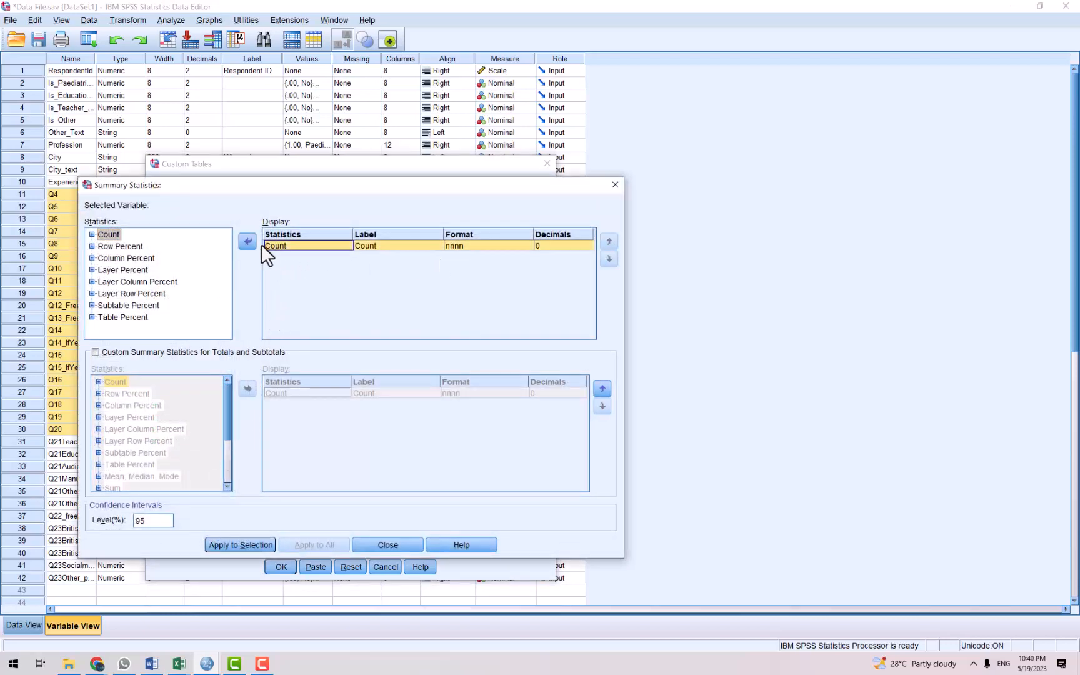
click(253, 243)
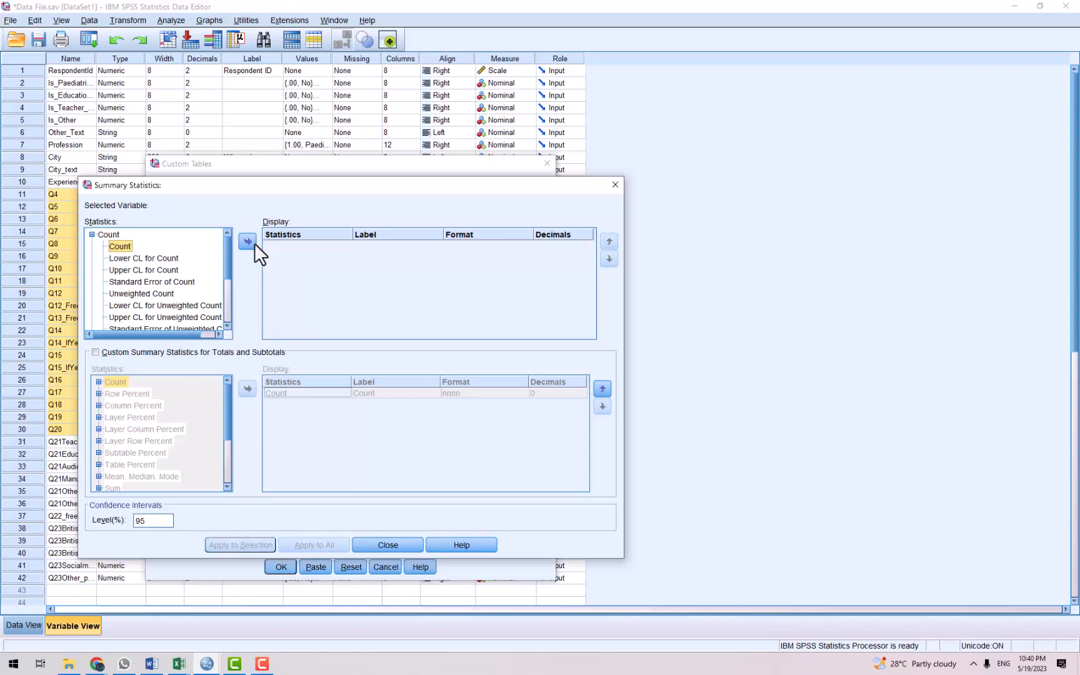
click(92, 235)
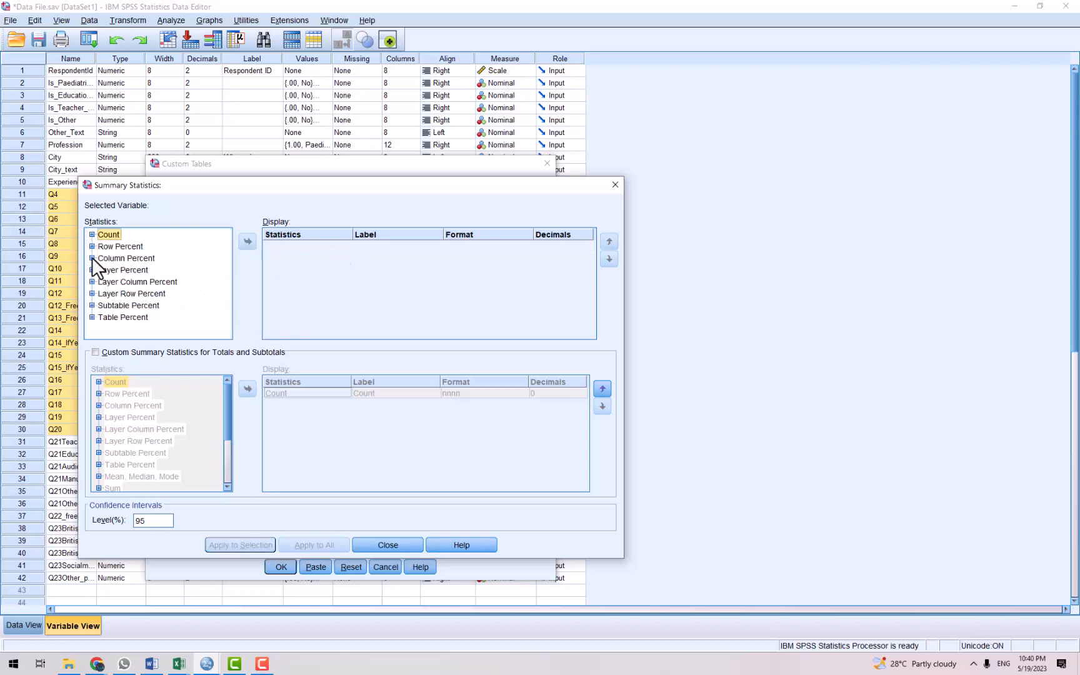
click(91, 257)
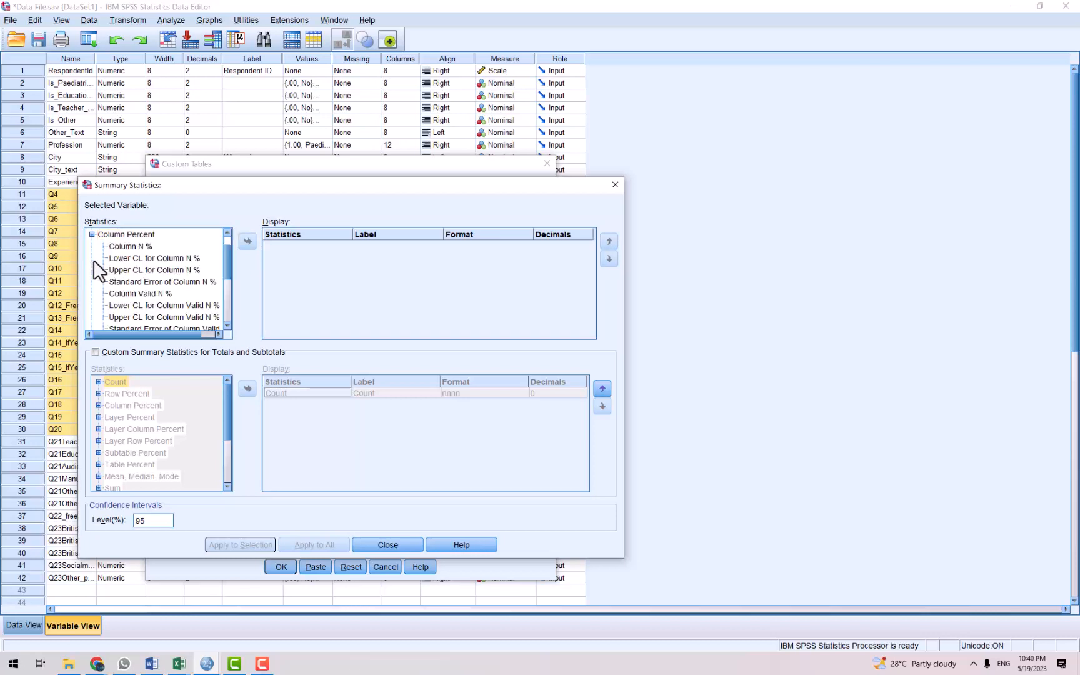
click(130, 246)
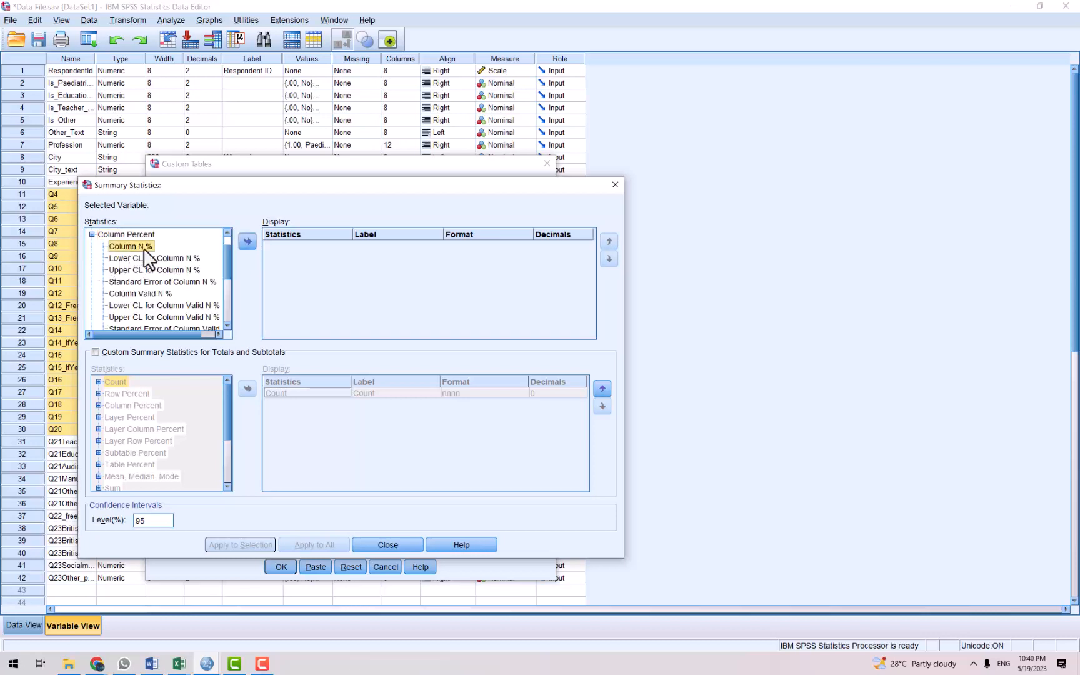
click(247, 243)
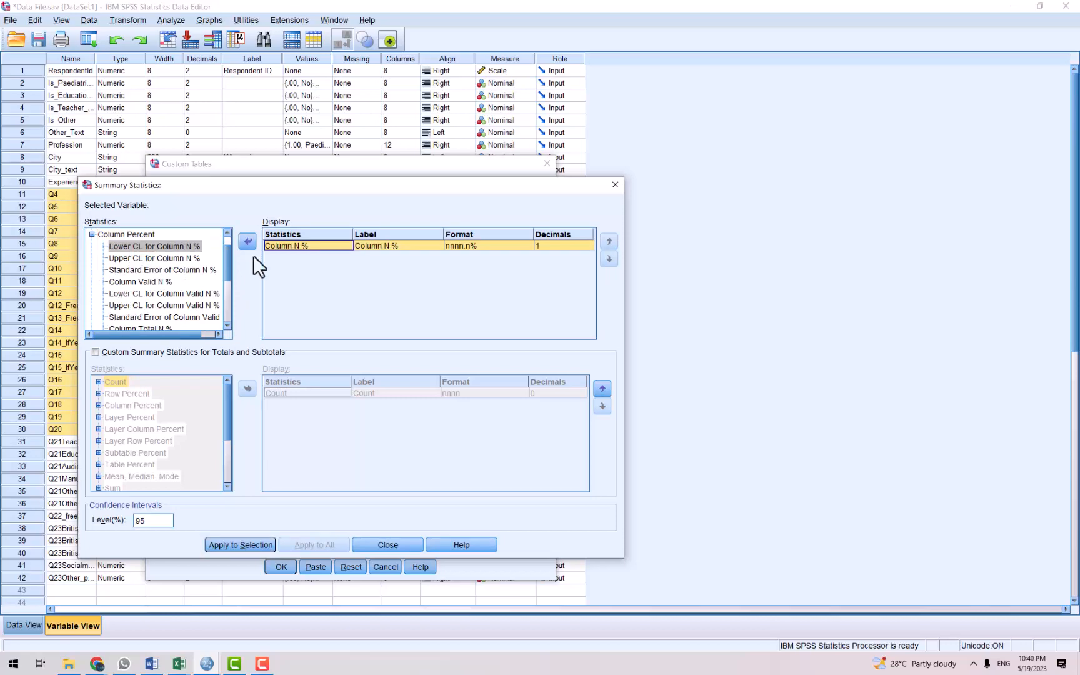
click(253, 546)
click(275, 566)
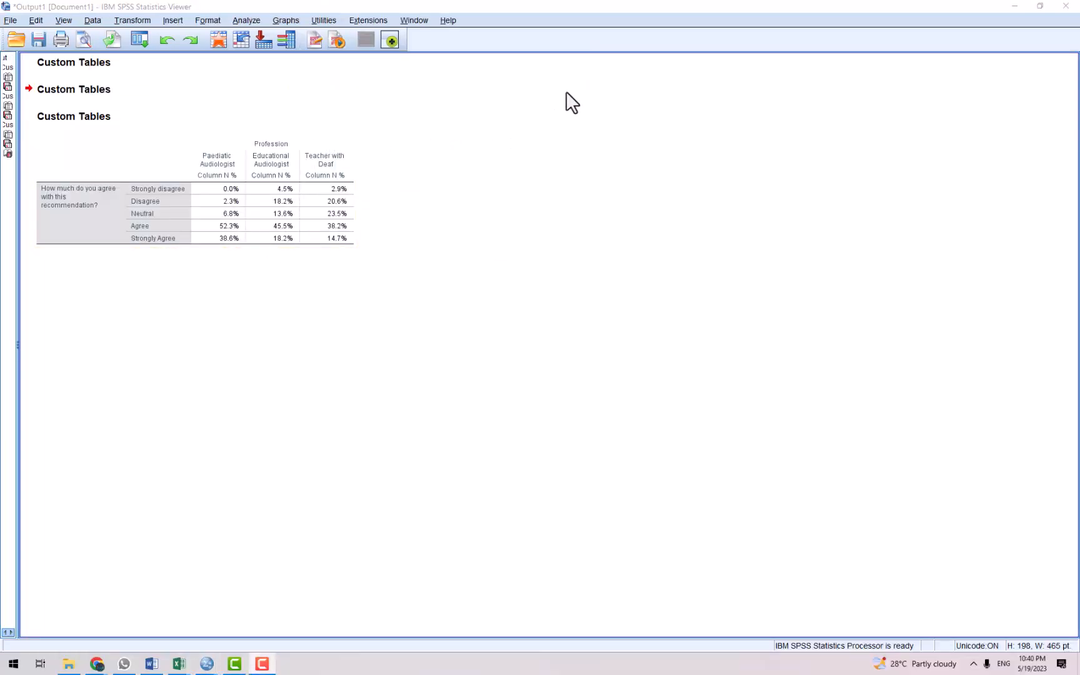
double_click(250, 210)
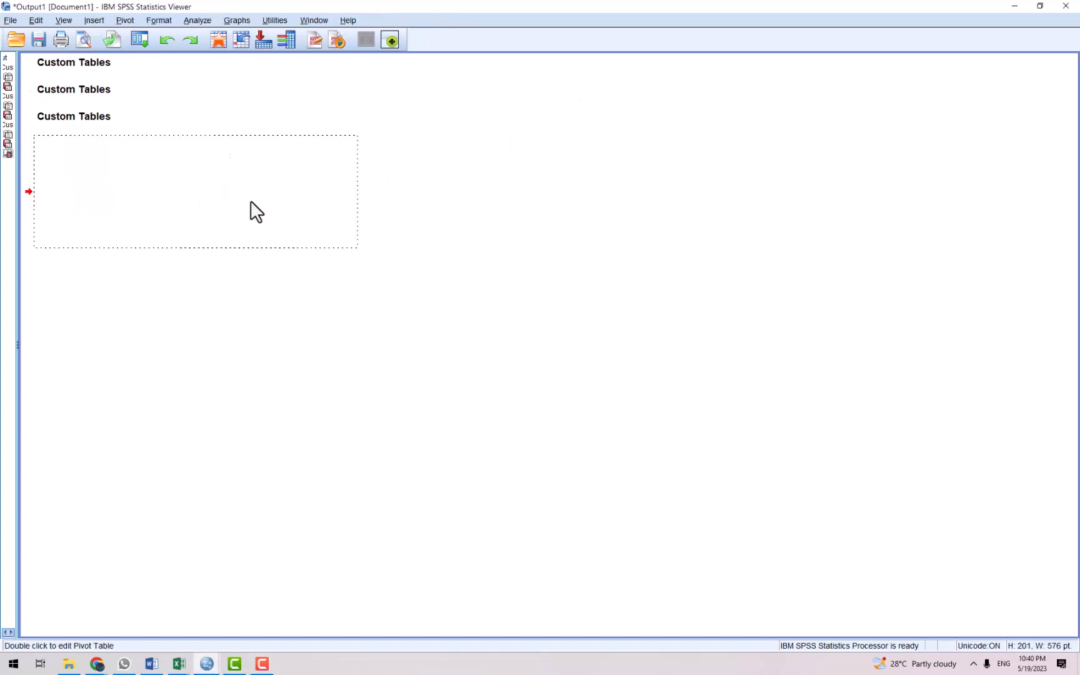
click(245, 279)
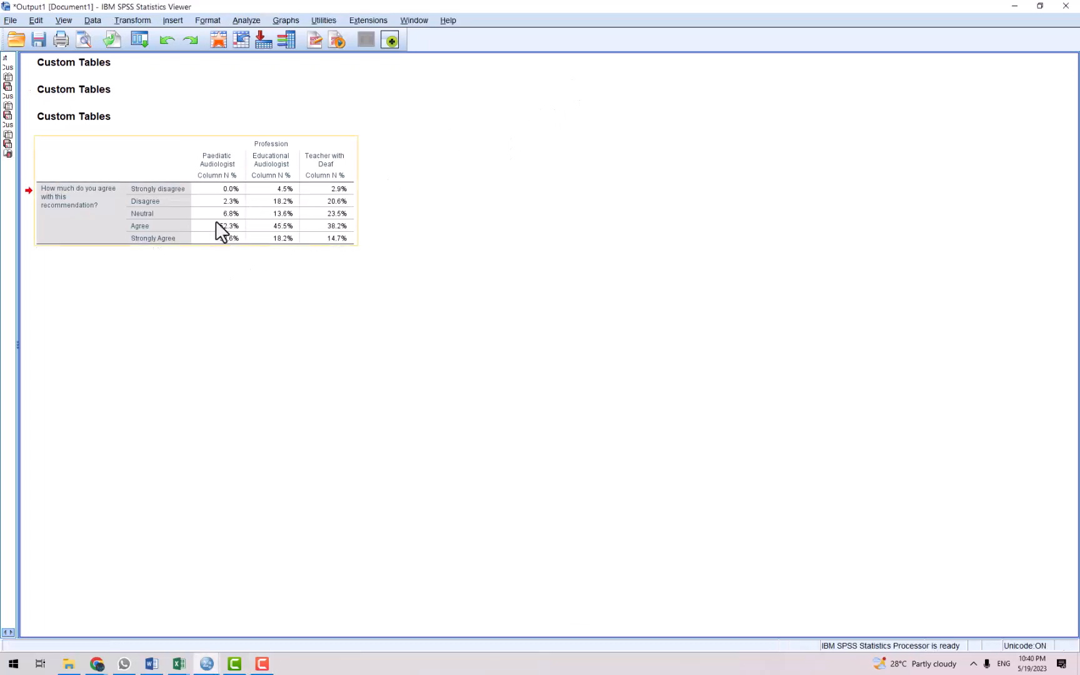
click(344, 179)
drag(344, 179, 237, 176)
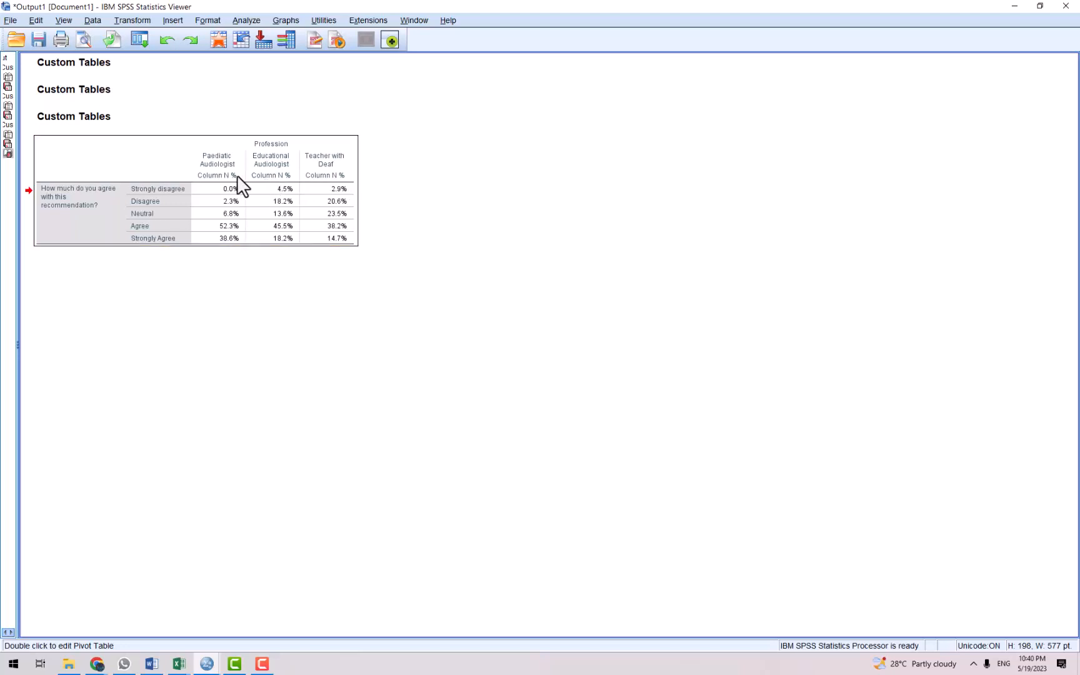
double_click(237, 177)
click(217, 173)
double_click(216, 174)
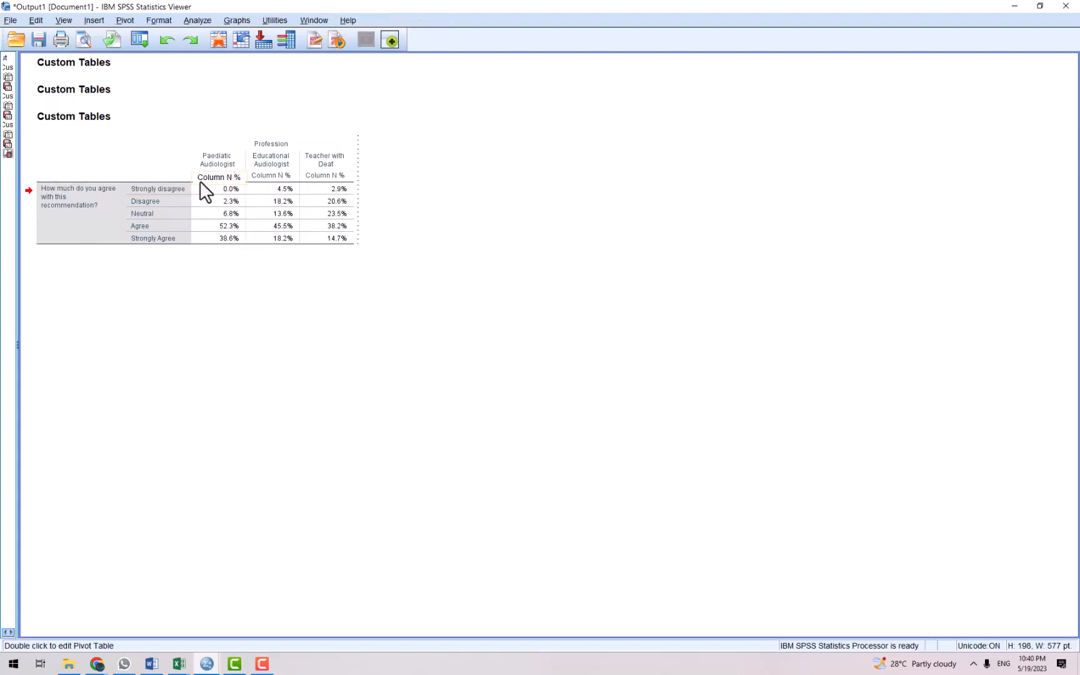
click(294, 250)
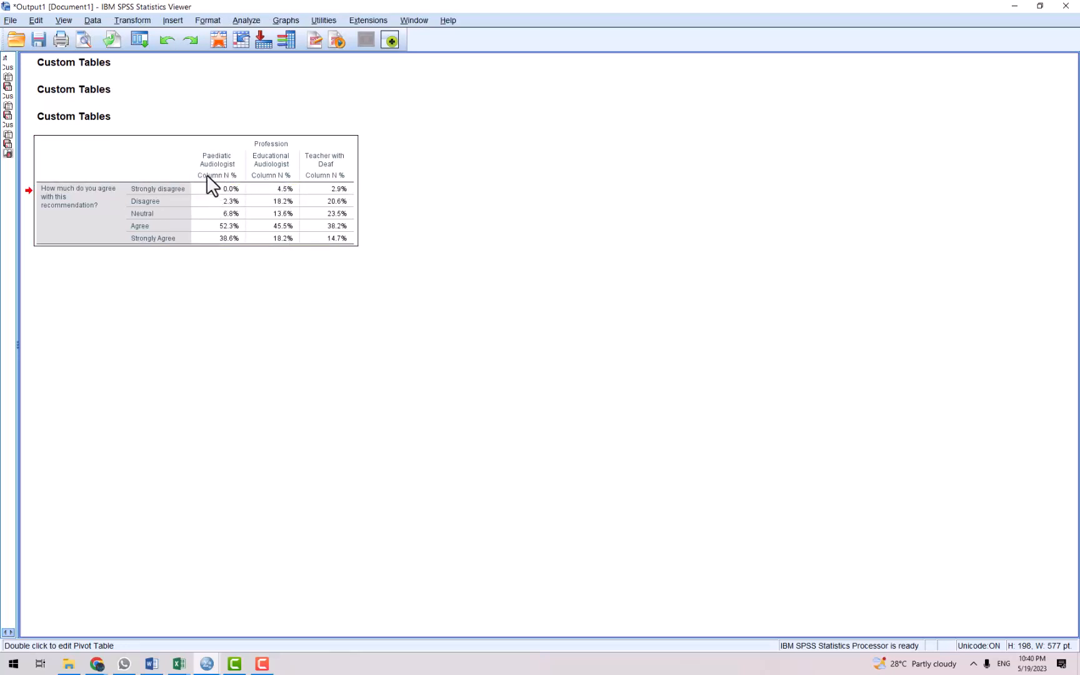
Delete the Column N % labels from the header of the output table.
mouse_move(206, 175)
mouse_down()
mouse_move(290, 186)
mouse_move(222, 178)
mouse_up()
double_click(327, 176)
right_click(220, 177)
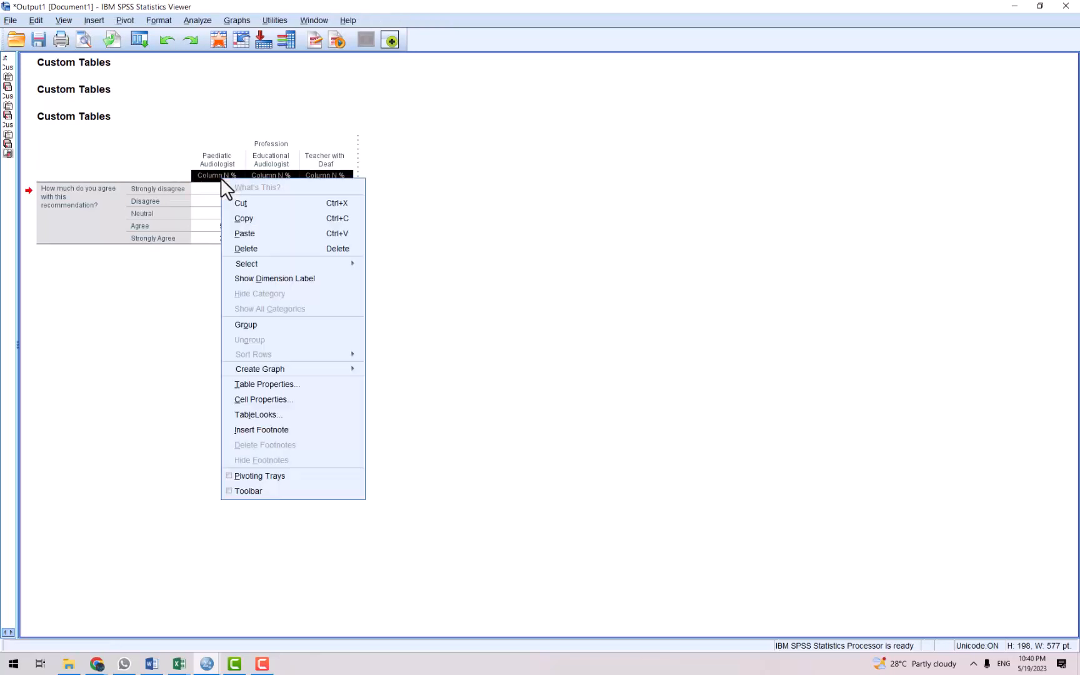
click(247, 245)
Delete the row label "How much do you agree with this recommendation?" from the output table and finish editing it.
click(90, 203)
right_click(90, 203)
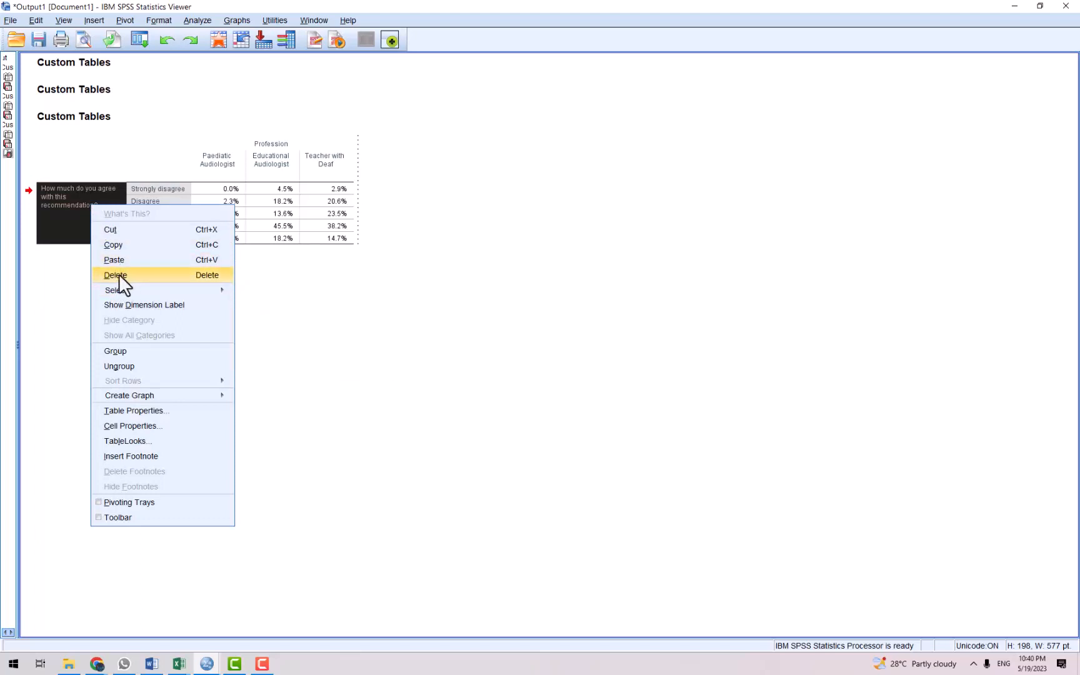
click(119, 246)
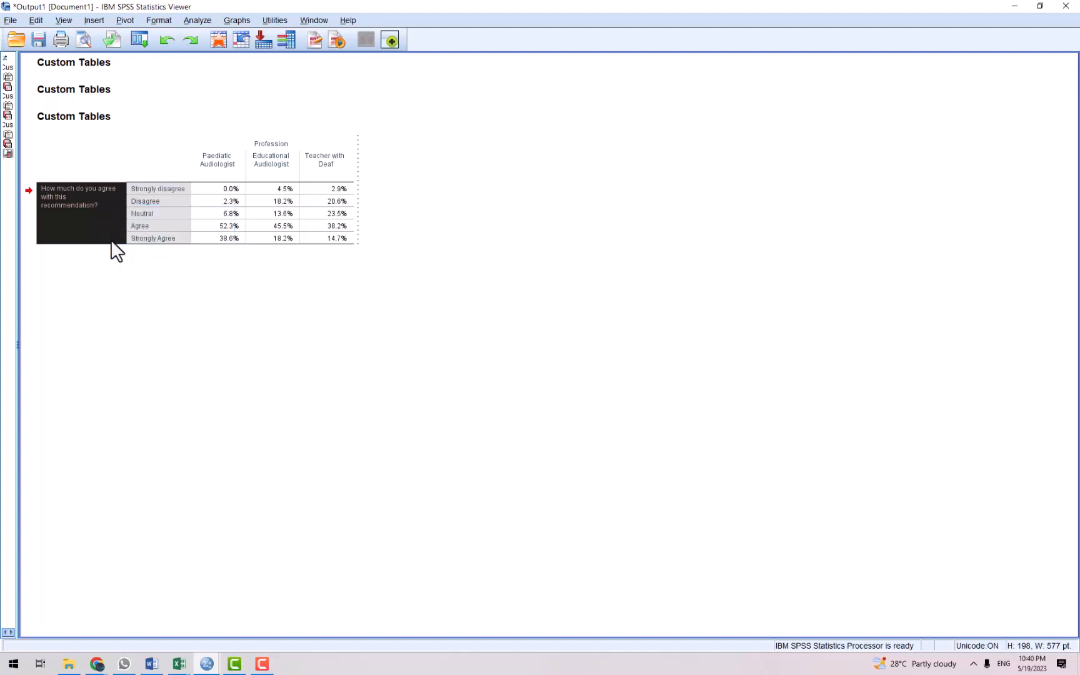
right_click(85, 205)
click(115, 276)
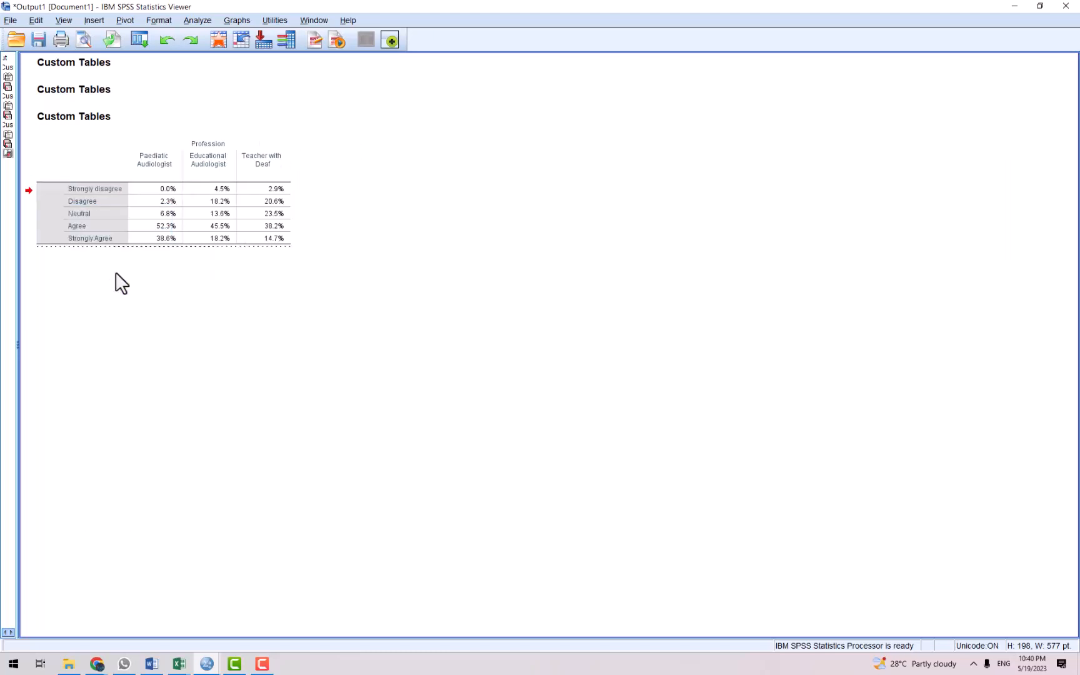
click(213, 305)
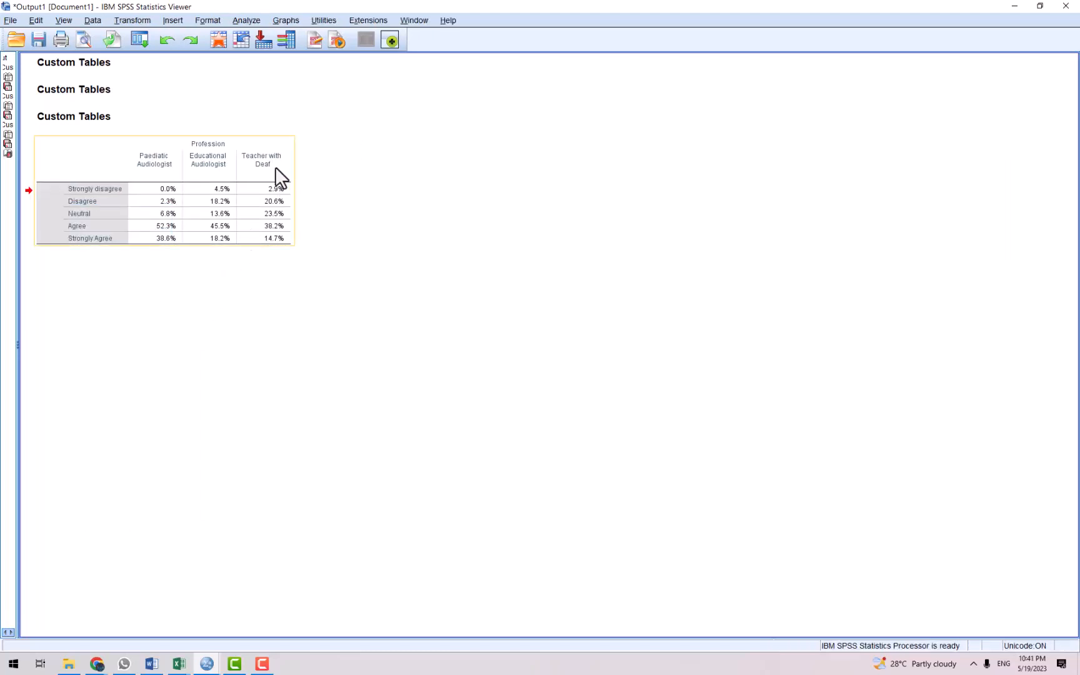
Create a bar graph from all cells of the profession percentage table.
drag(274, 168, 185, 187)
click(187, 181)
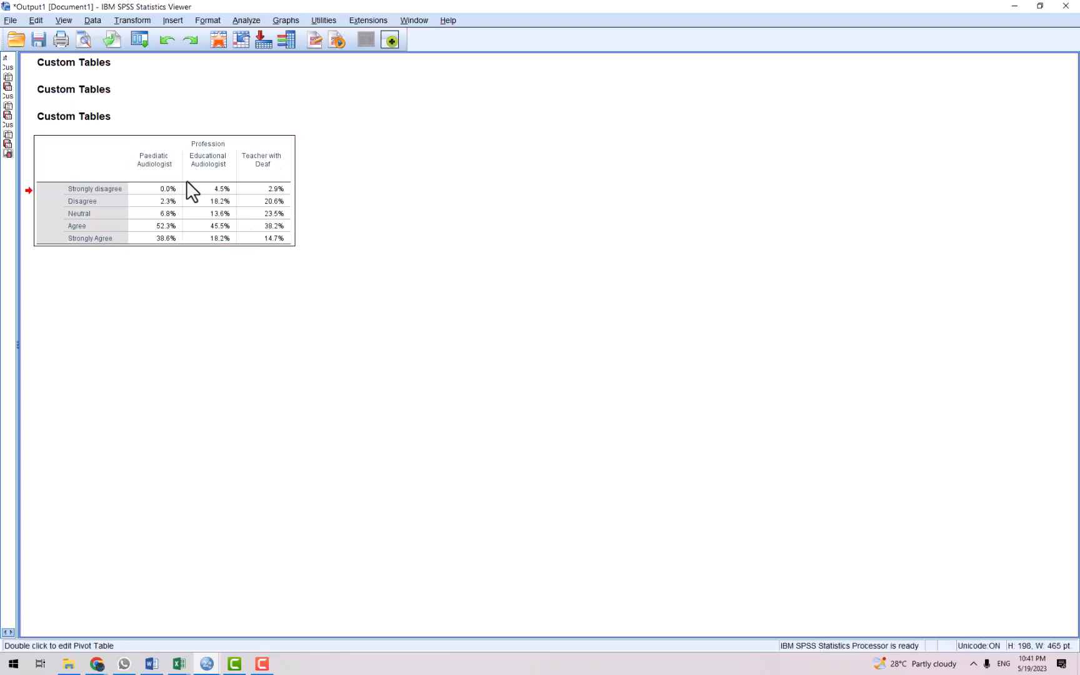
double_click(186, 181)
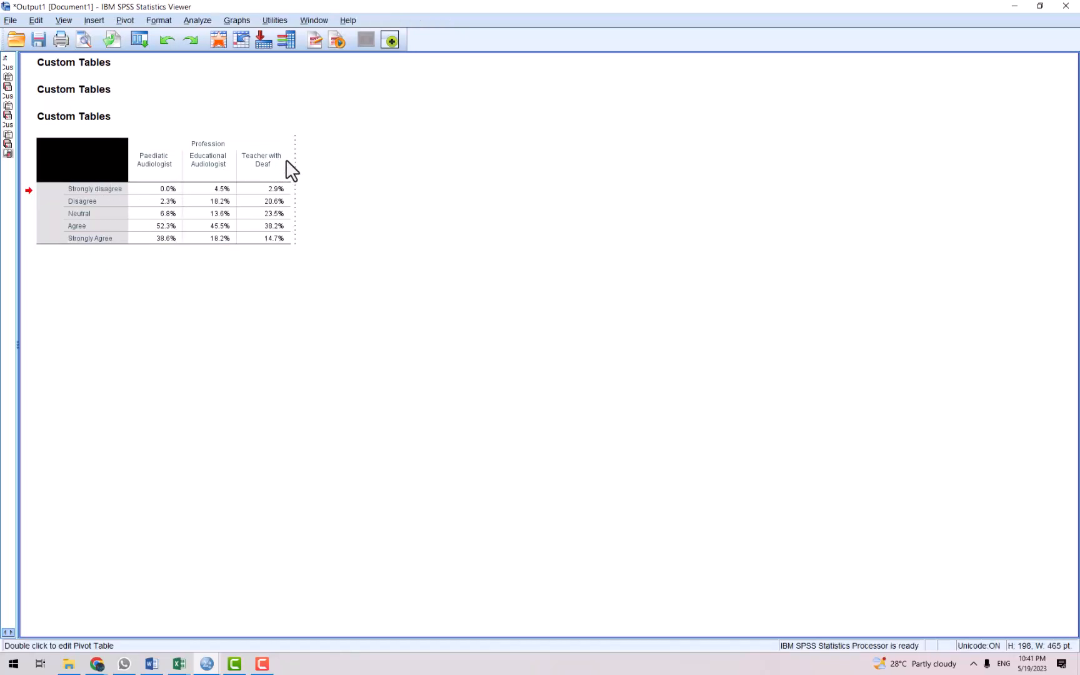
drag(287, 166, 88, 236)
right_click(220, 182)
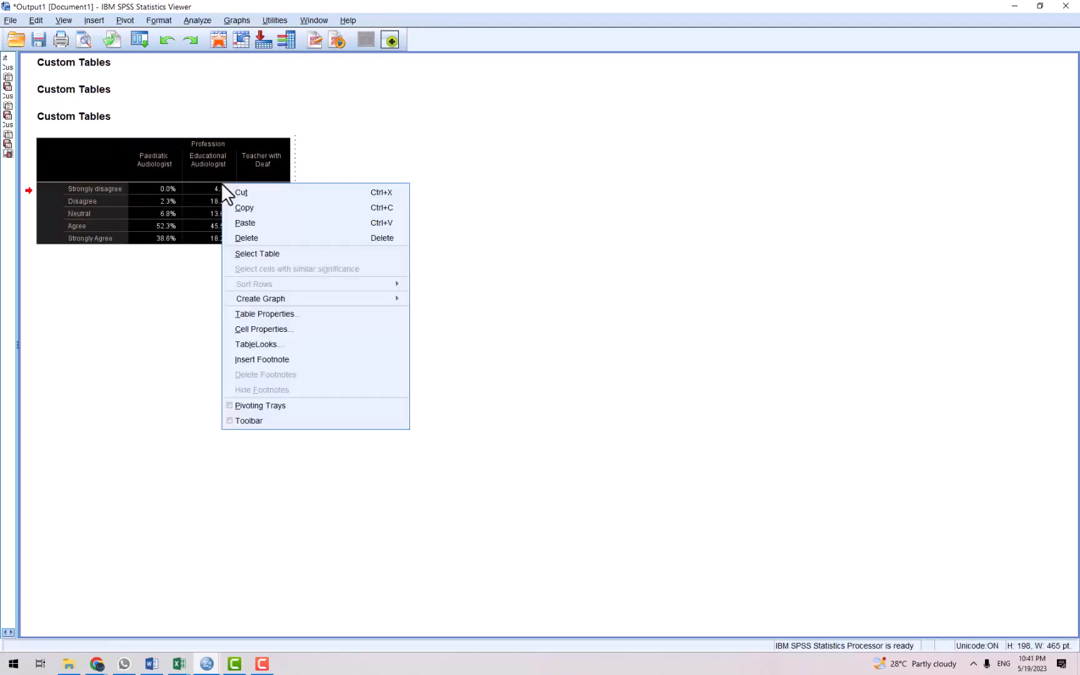
mouse_move(318, 301)
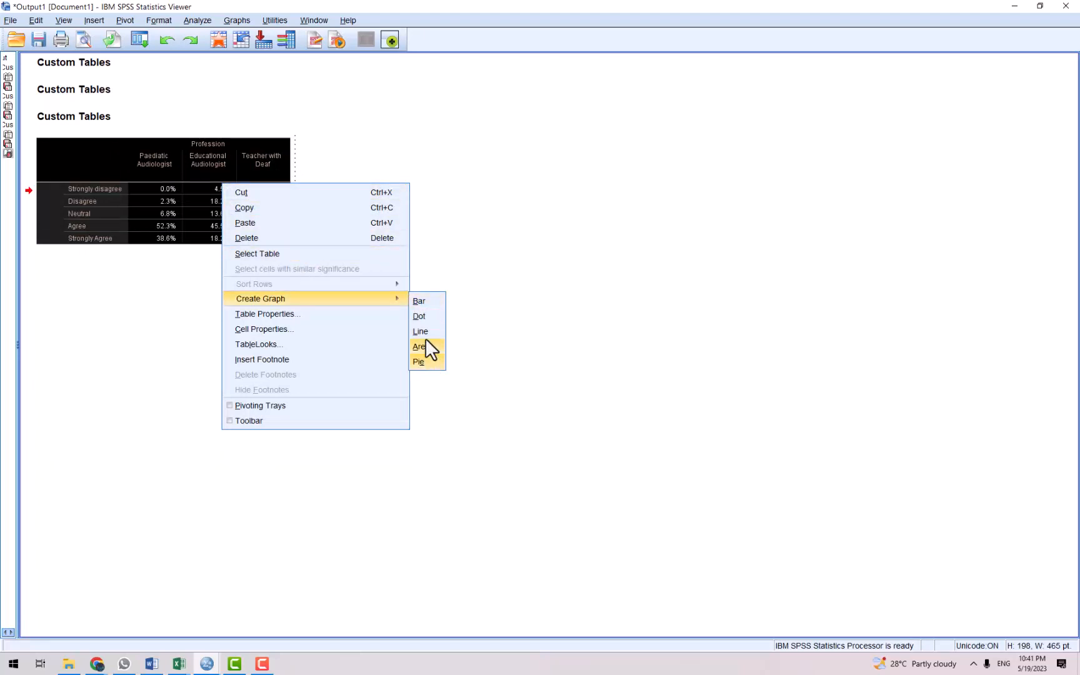
click(425, 301)
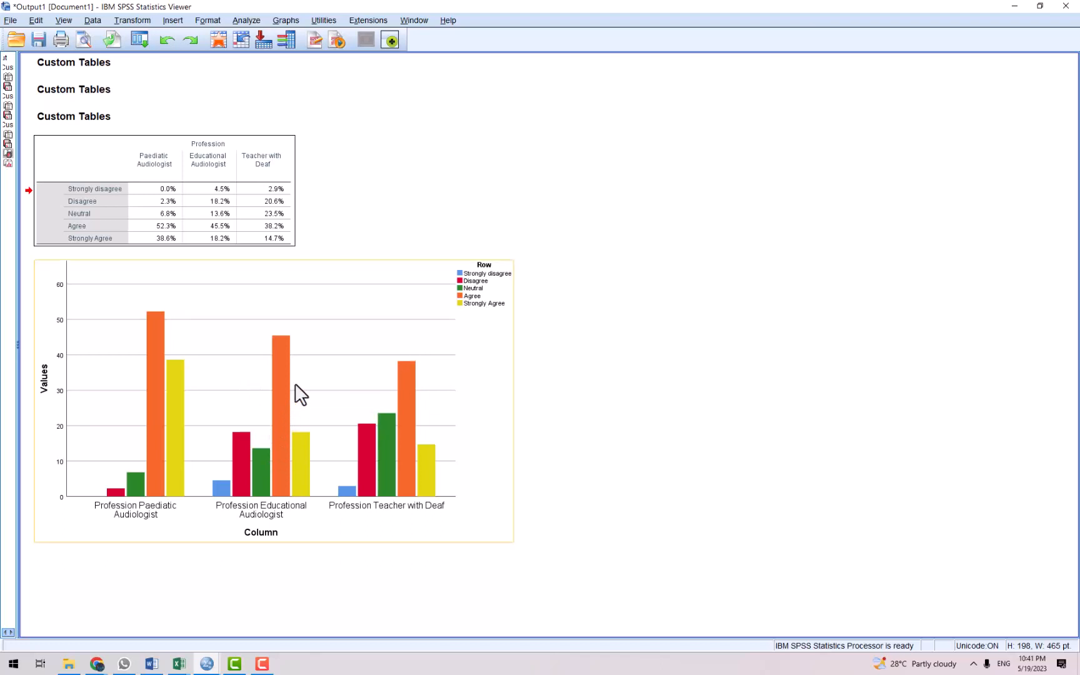
Open the bar chart for editing and show data labels formatted with 0 decimal places and a trailing %.
double_click(404, 389)
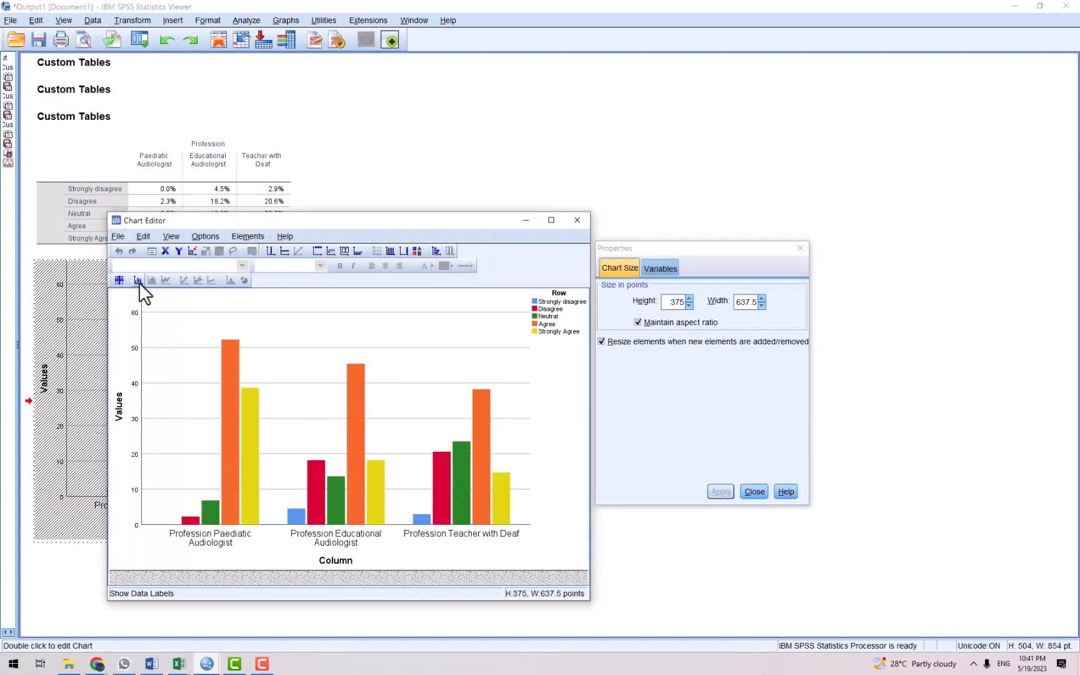
click(138, 281)
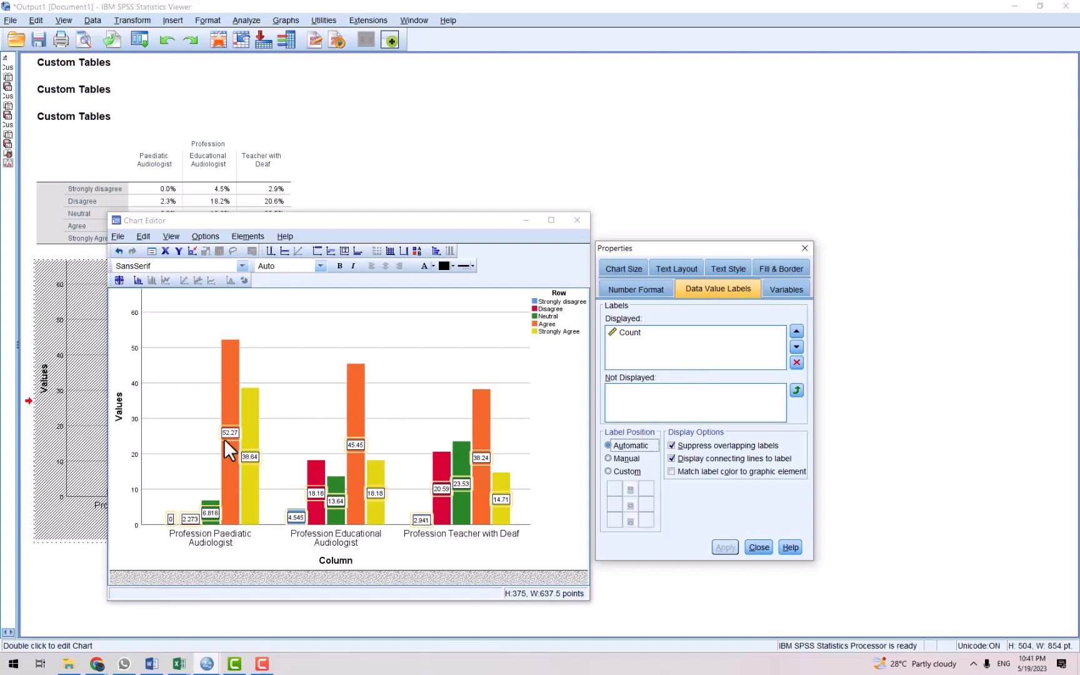
click(633, 289)
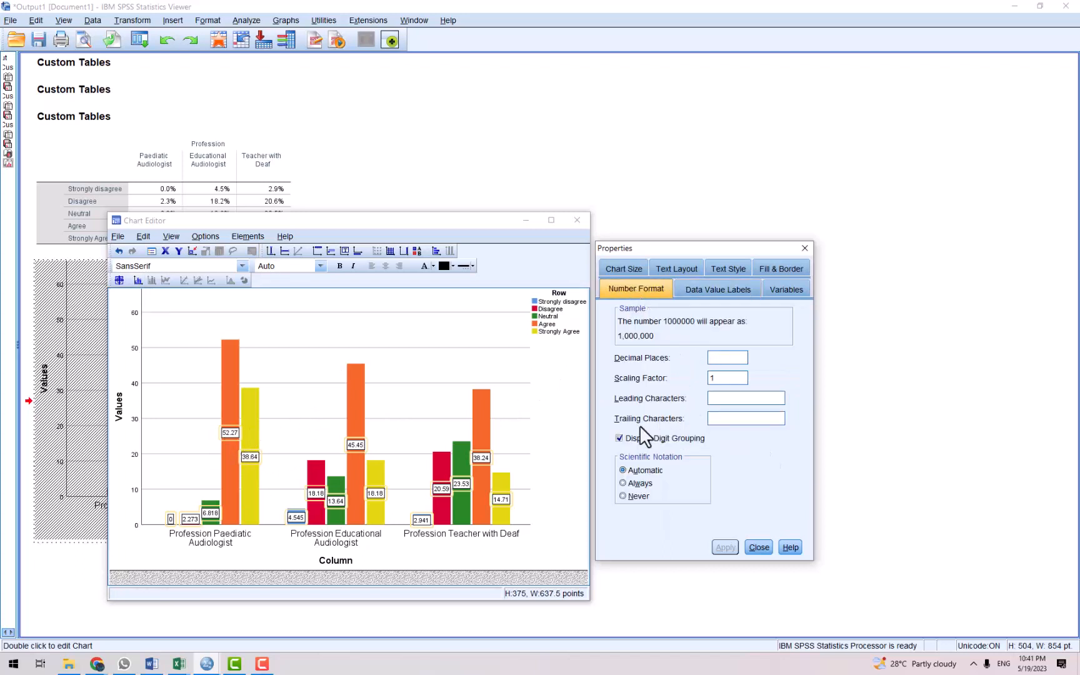
click(708, 413)
text(%)
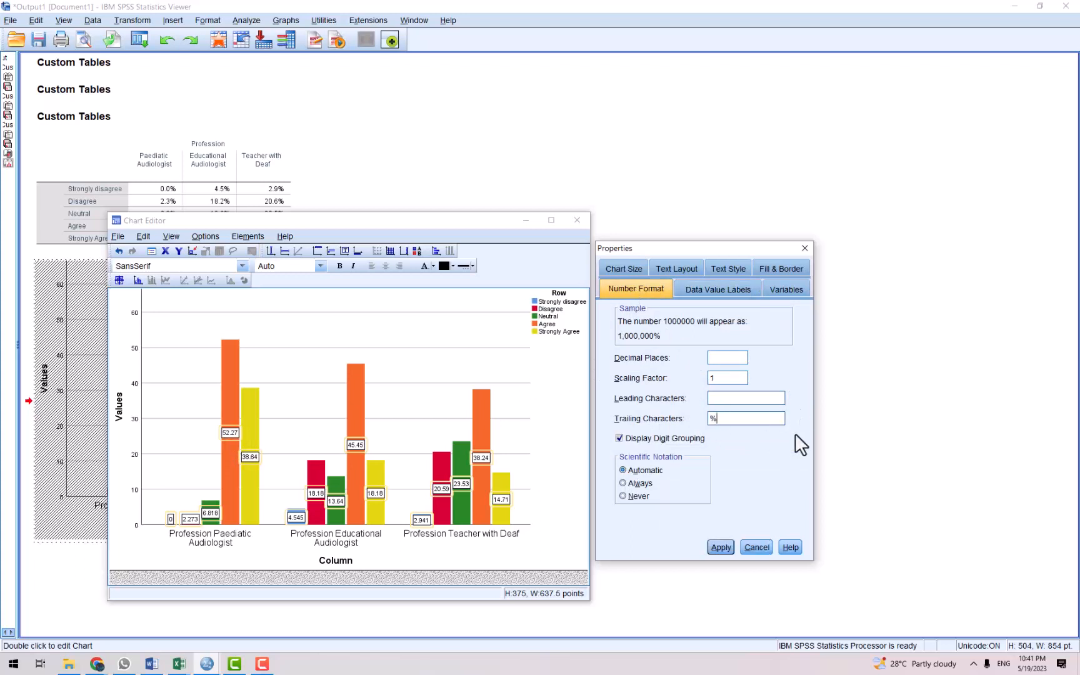
click(720, 361)
text(1)
key(BackSpace)
text(0)
click(722, 547)
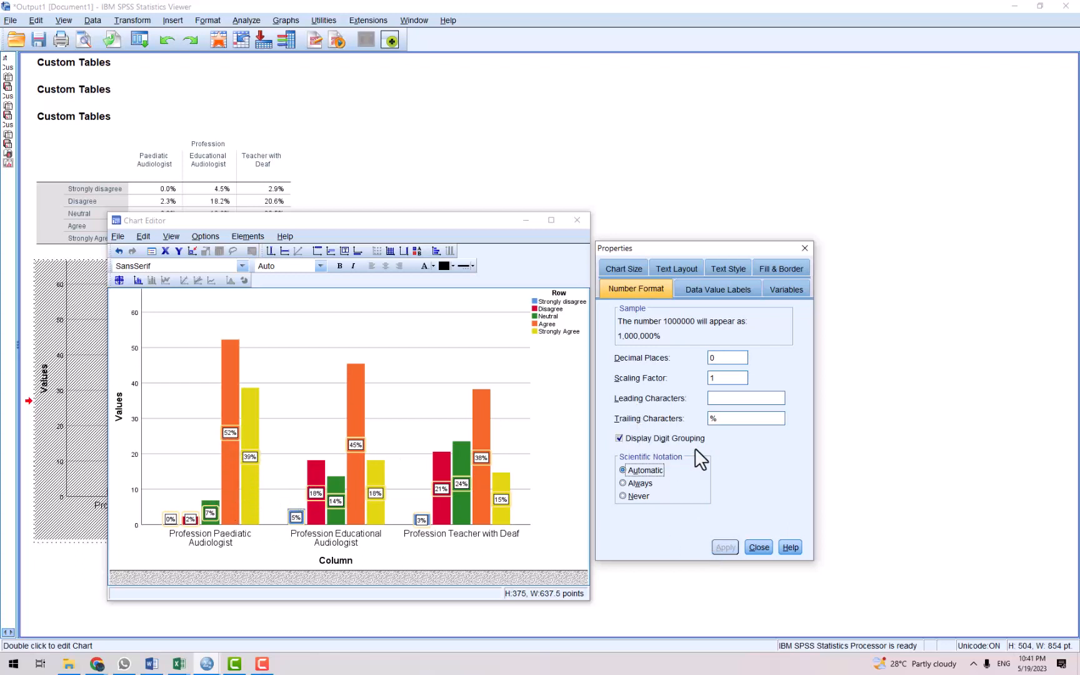
Change the Row variable from clustered to Stack so the chart uses stacked bars, and apply it.
click(777, 290)
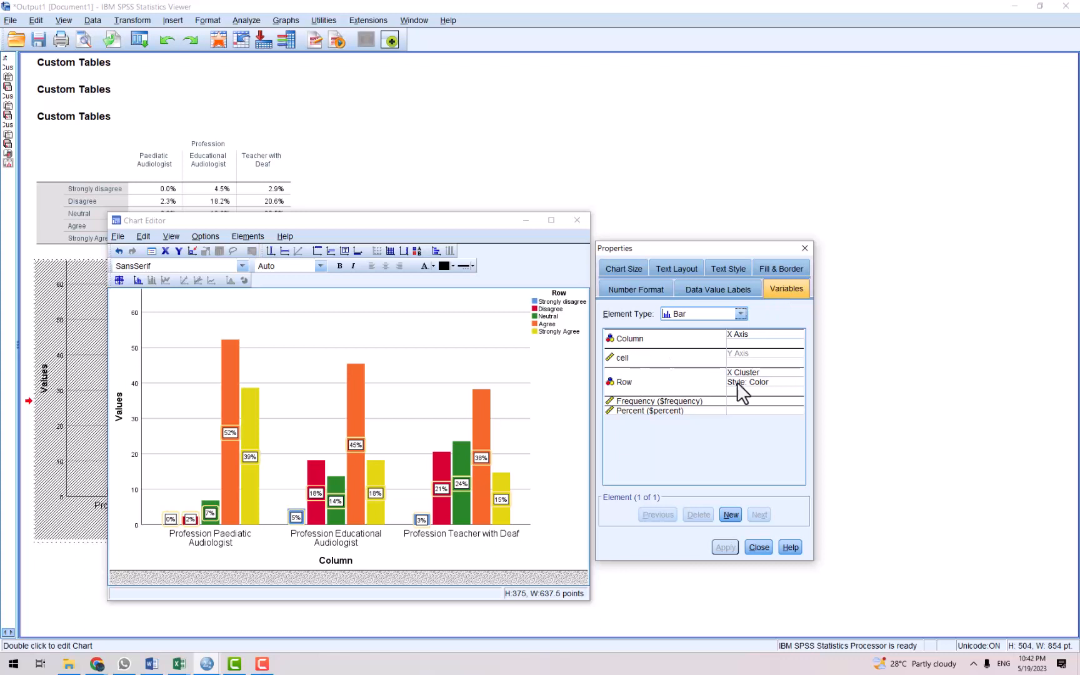
click(796, 372)
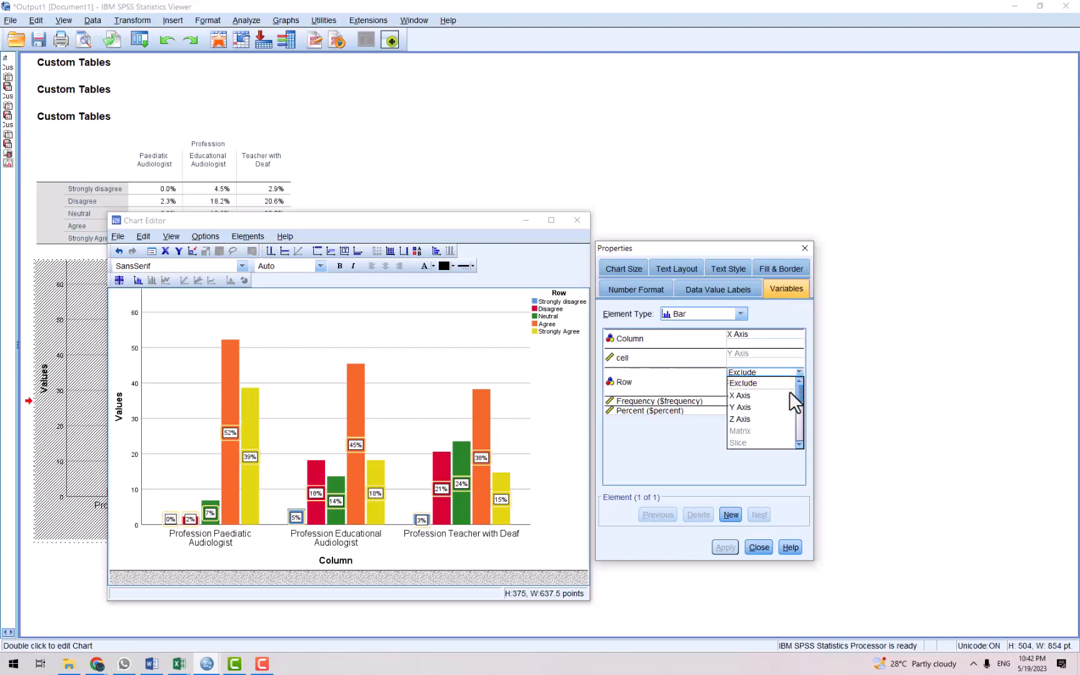
scroll(790, 394, down, 1)
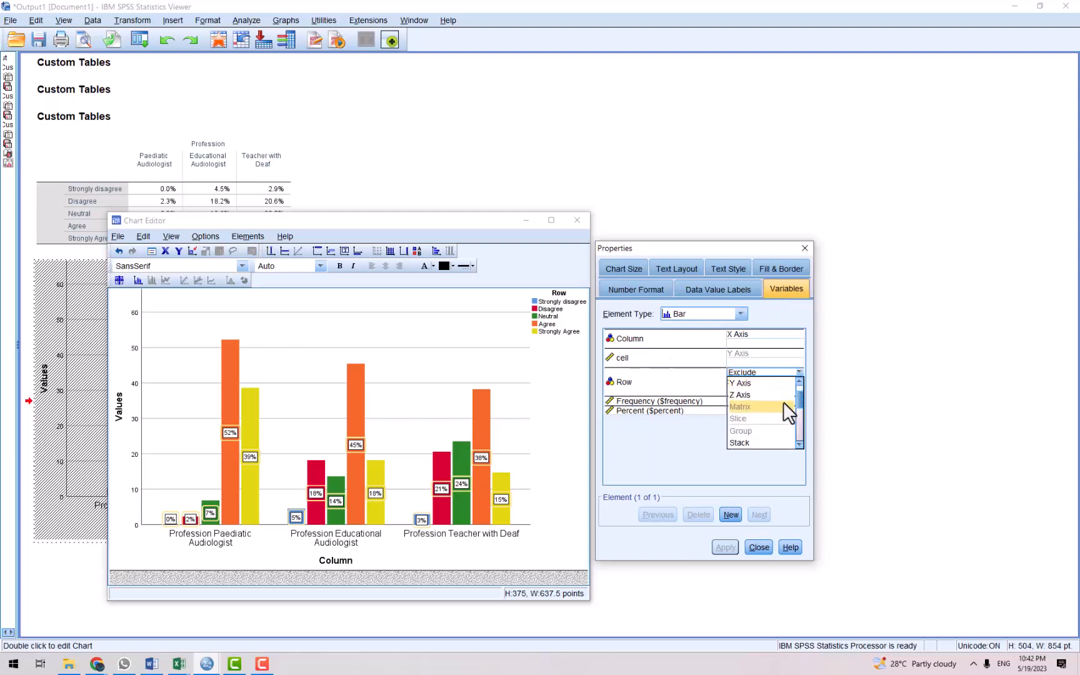
click(745, 439)
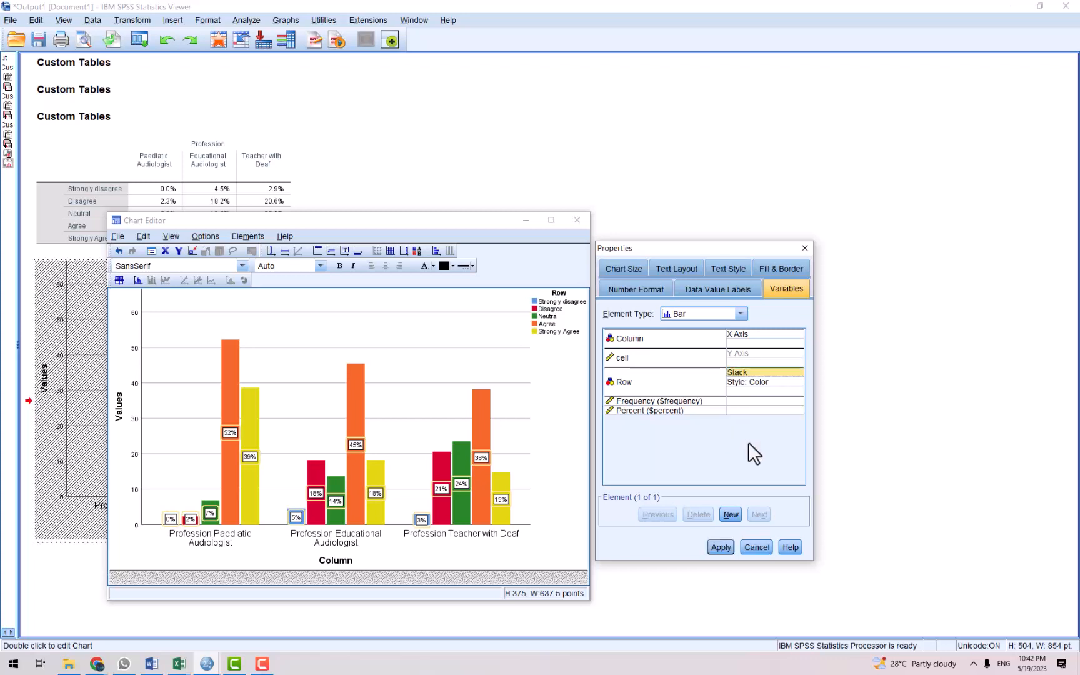
click(715, 542)
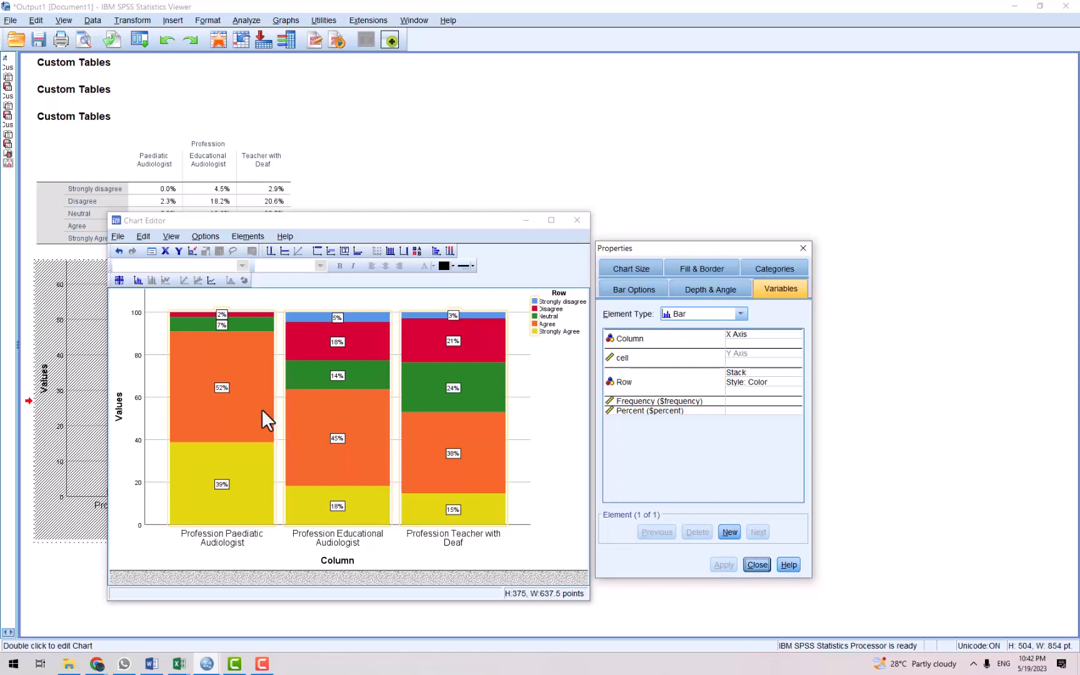
Maximize the Chart Editor and transpose the stacked chart to horizontal bars.
click(210, 237)
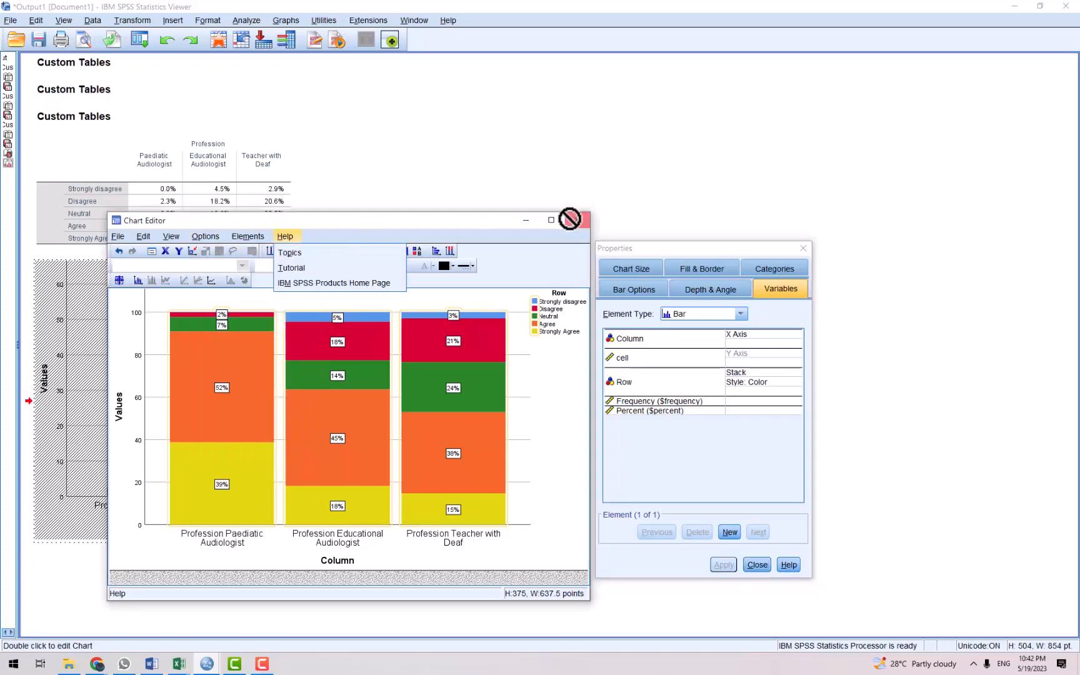
click(552, 220)
click(99, 18)
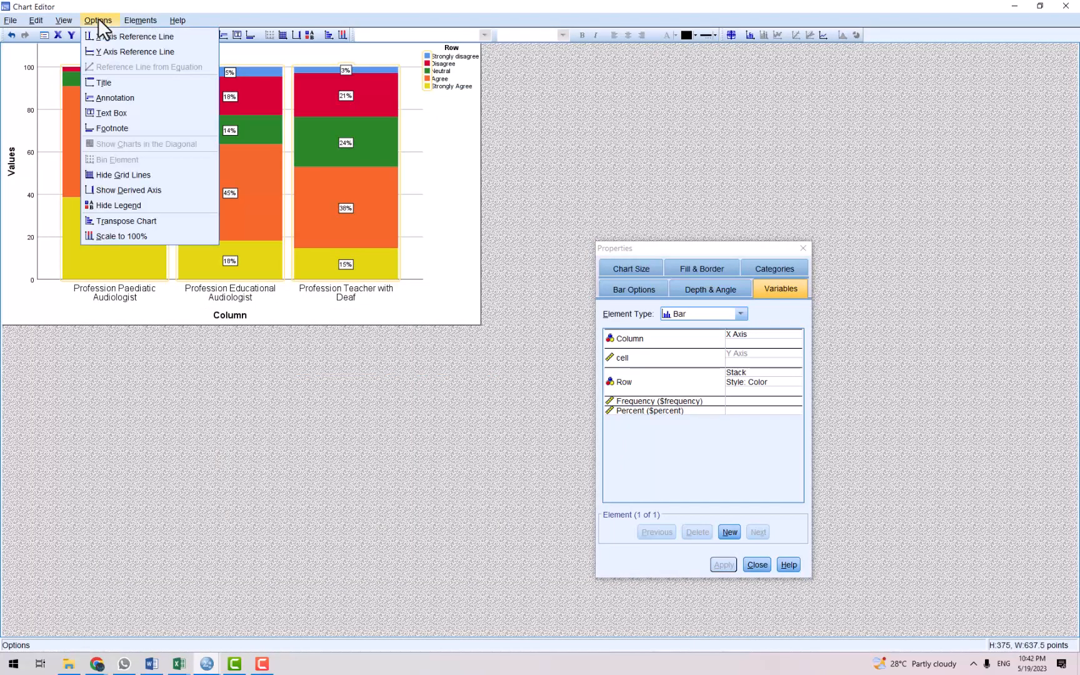
click(113, 223)
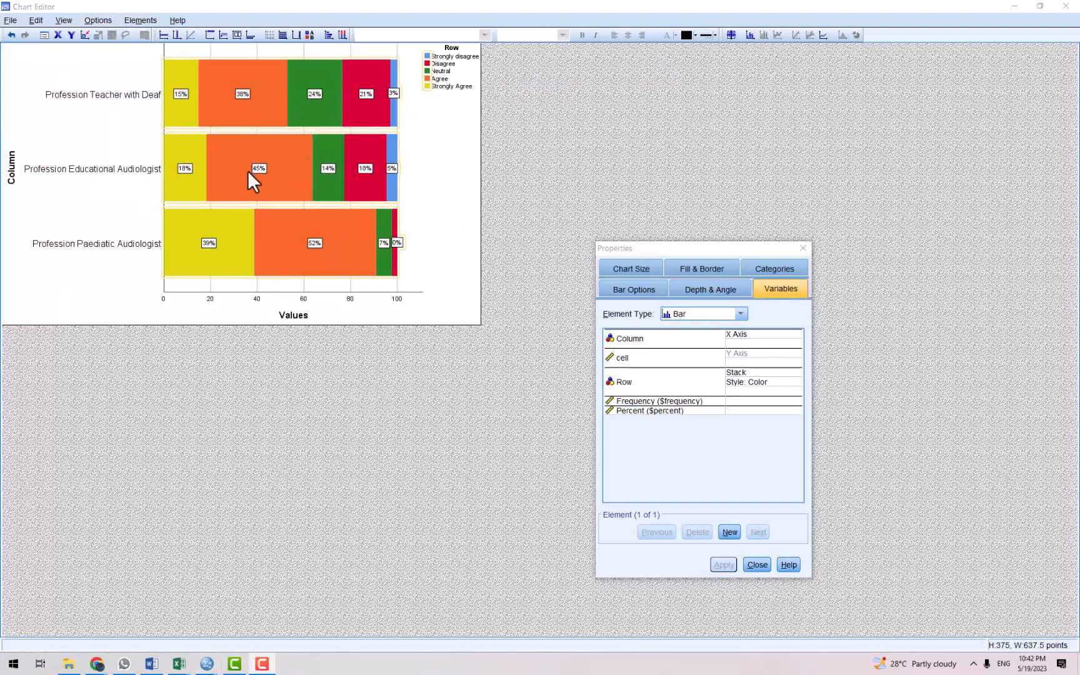
Remove the word "Profession" from the "Profession Teacher with Deaf" category label.
click(113, 98)
click(87, 98)
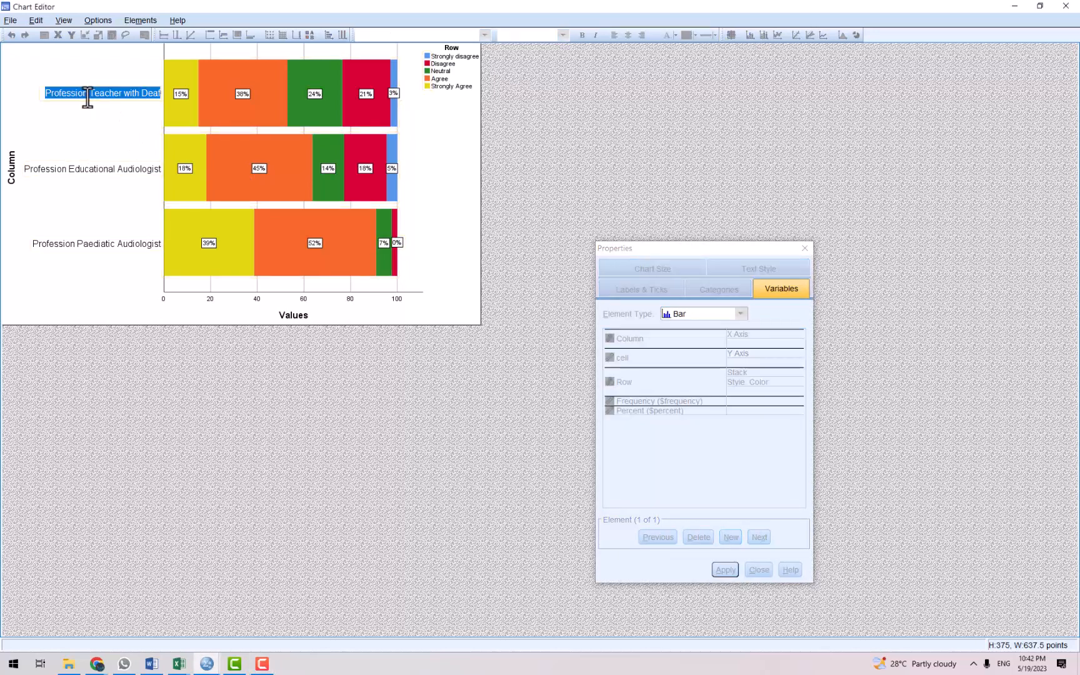
click(86, 97)
key(shift+Home)
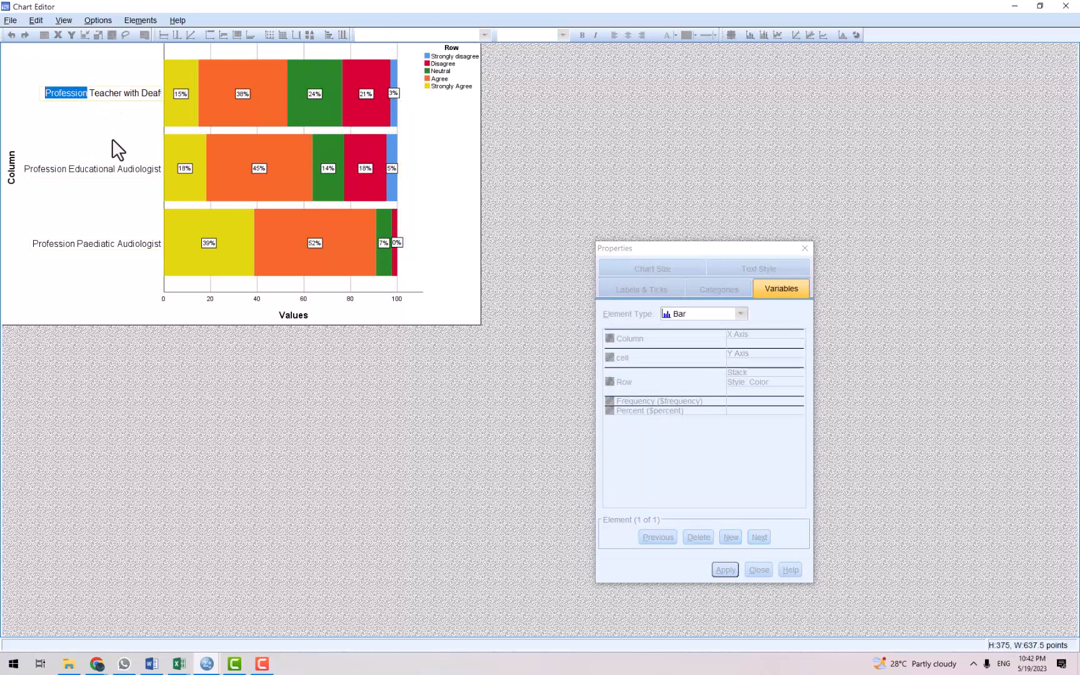
key(BackSpace)
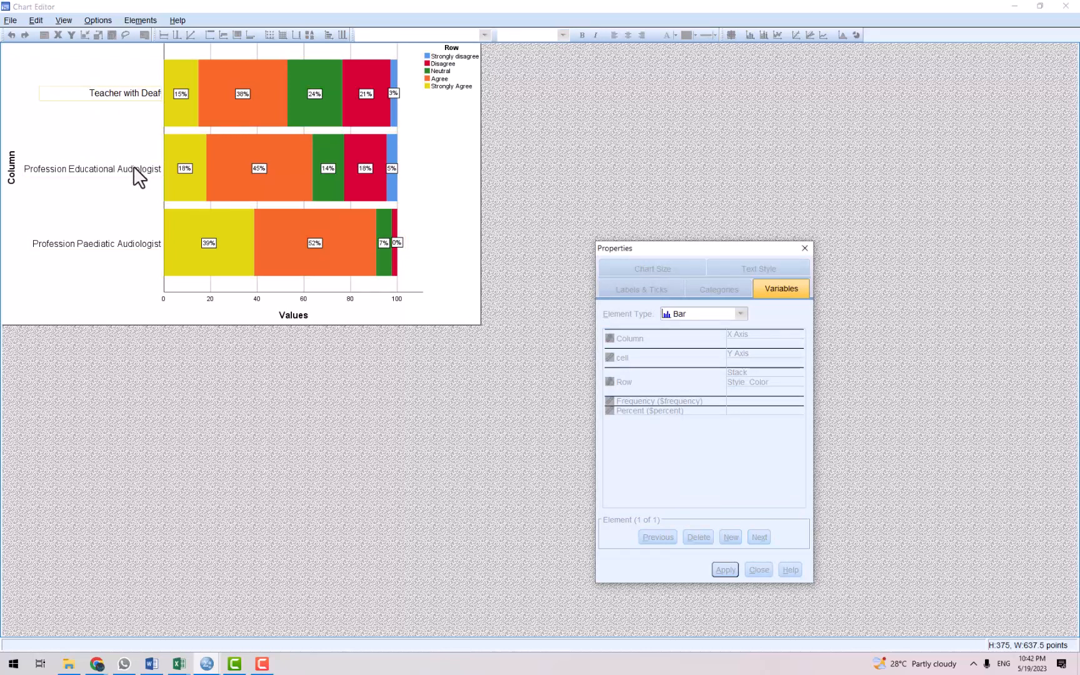
Shorten the "Profession Educational Audiologist" category label to "Educational Audiologist".
click(133, 167)
double_click(131, 170)
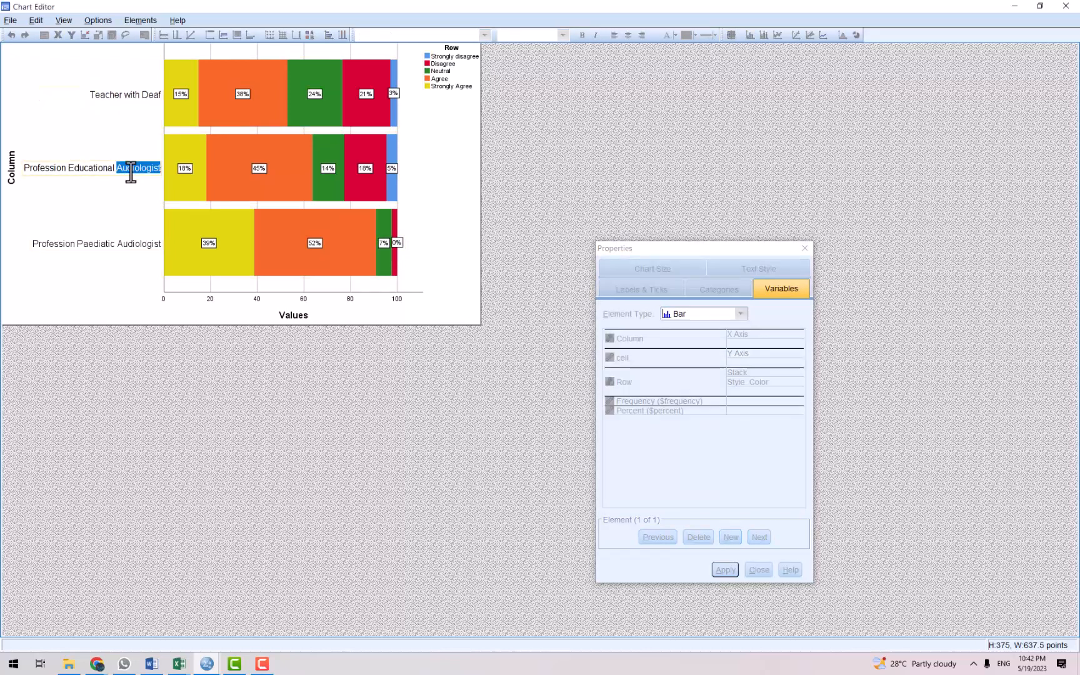
key(Home)
key(shift+Right)
key(shift+Right)
key(shift+Right)
key(shift+Right)
key(shift+Right)
key(shift+Right)
key(shift+Right)
key(shift+Right)
key(shift+Right)
key(shift+Right)
key(Delete)
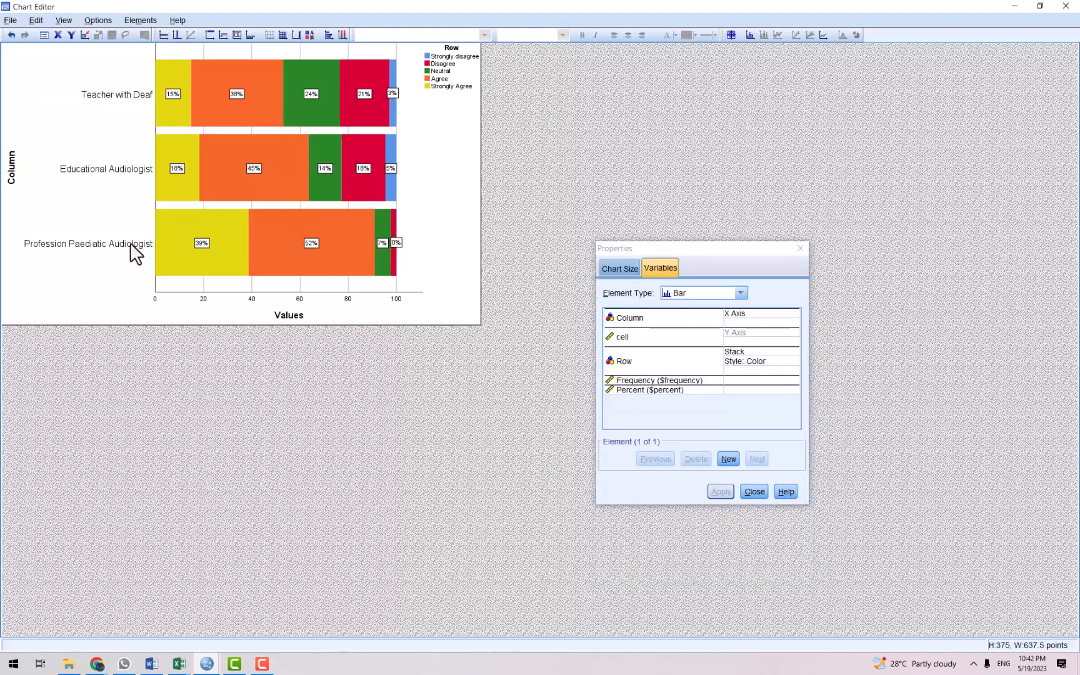
Shorten the "Profession Paediatic Audiologist" category label to "Paediatic Audiologist".
click(125, 248)
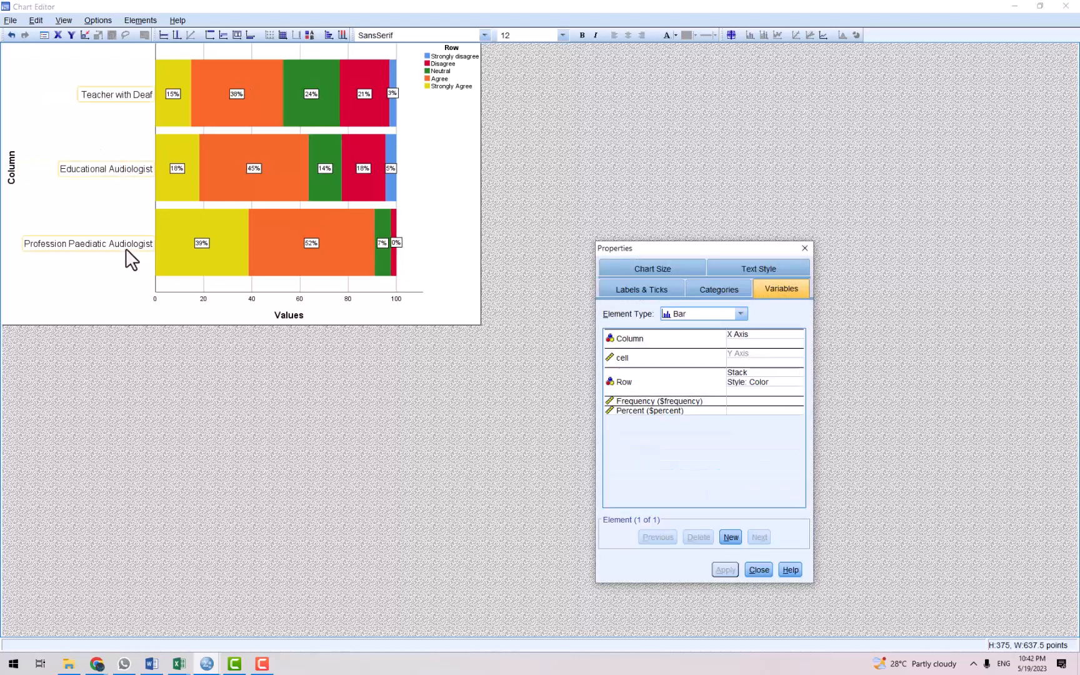
click(128, 243)
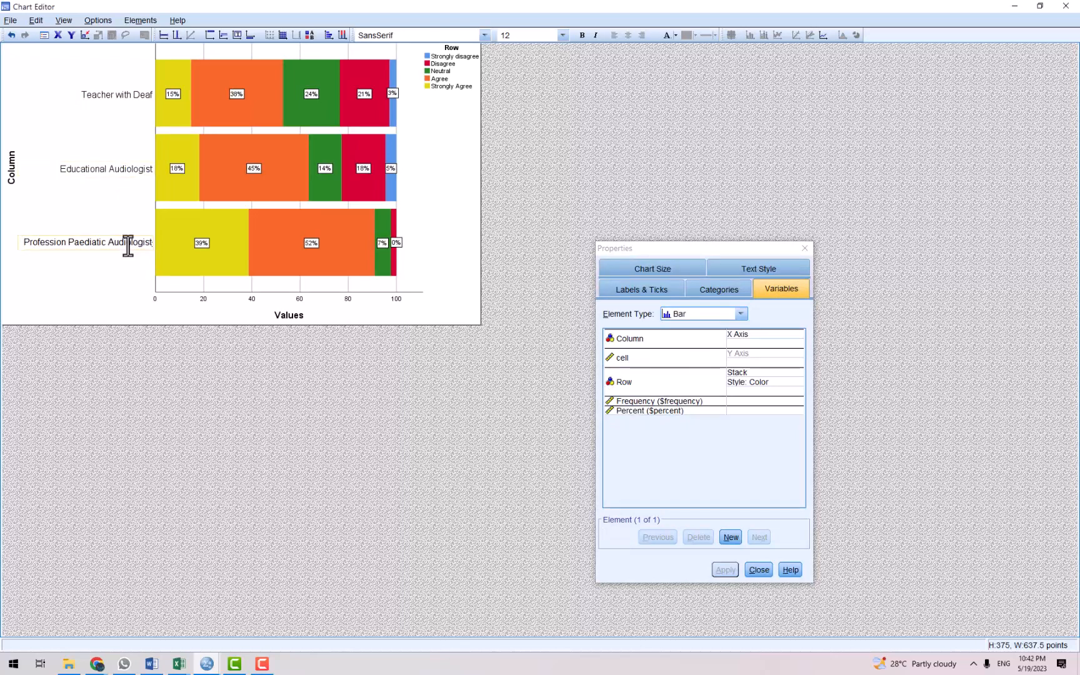
double_click(128, 244)
key(Home)
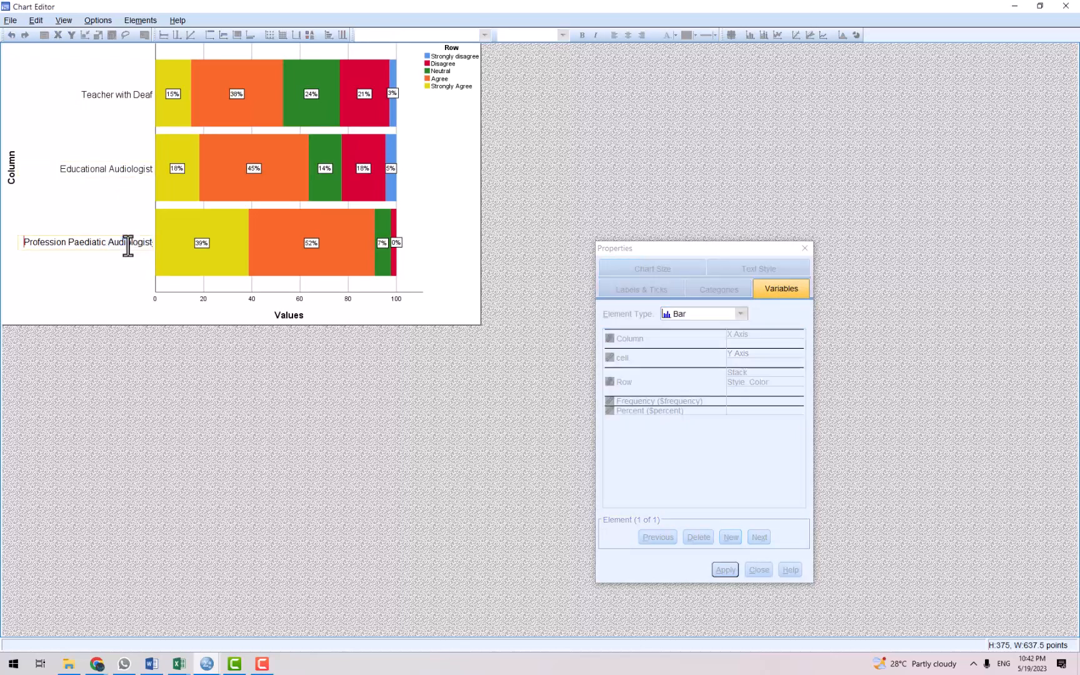
key(ctrl+shift+Right)
key(Delete)
key(Return)
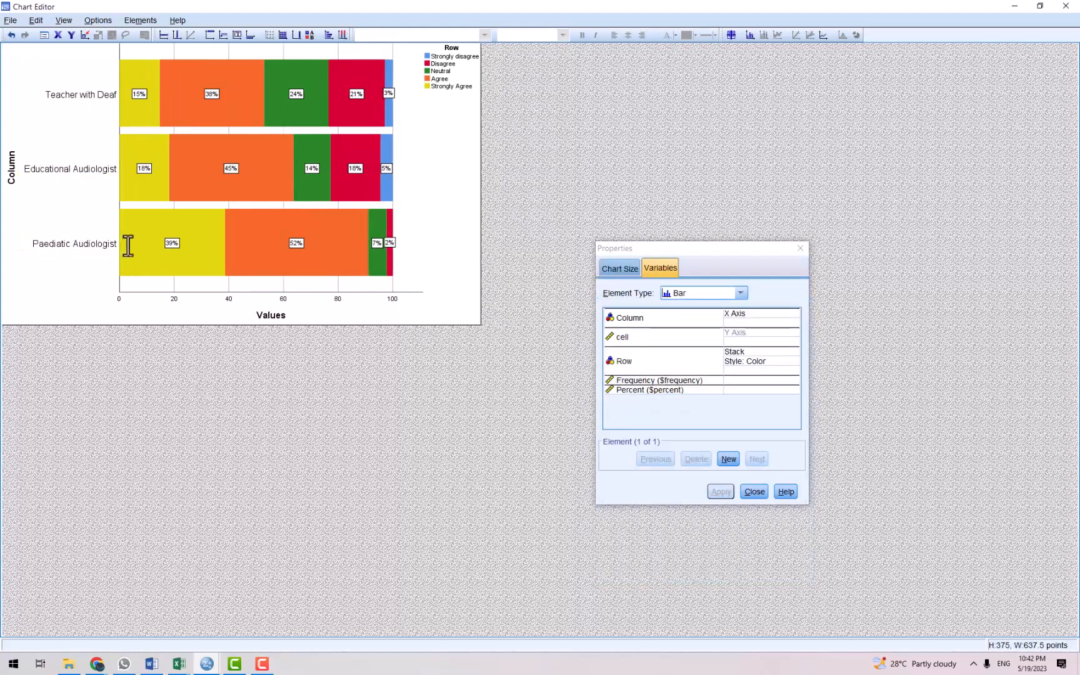
Replace the category axis title "Column" with "Profesions".
click(12, 178)
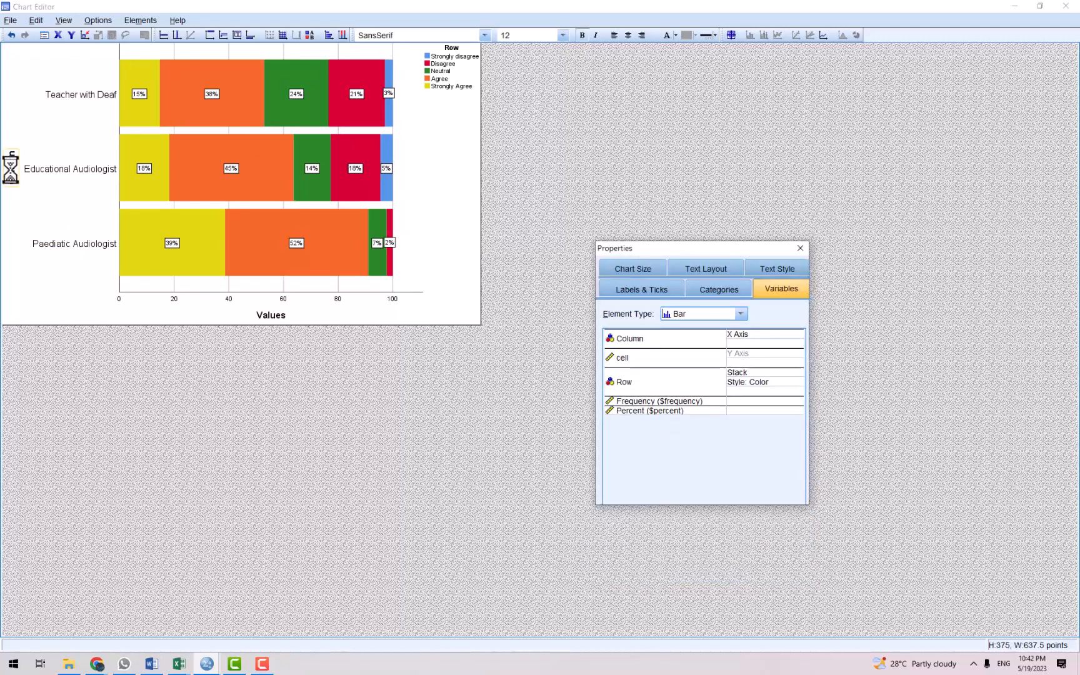
click(11, 167)
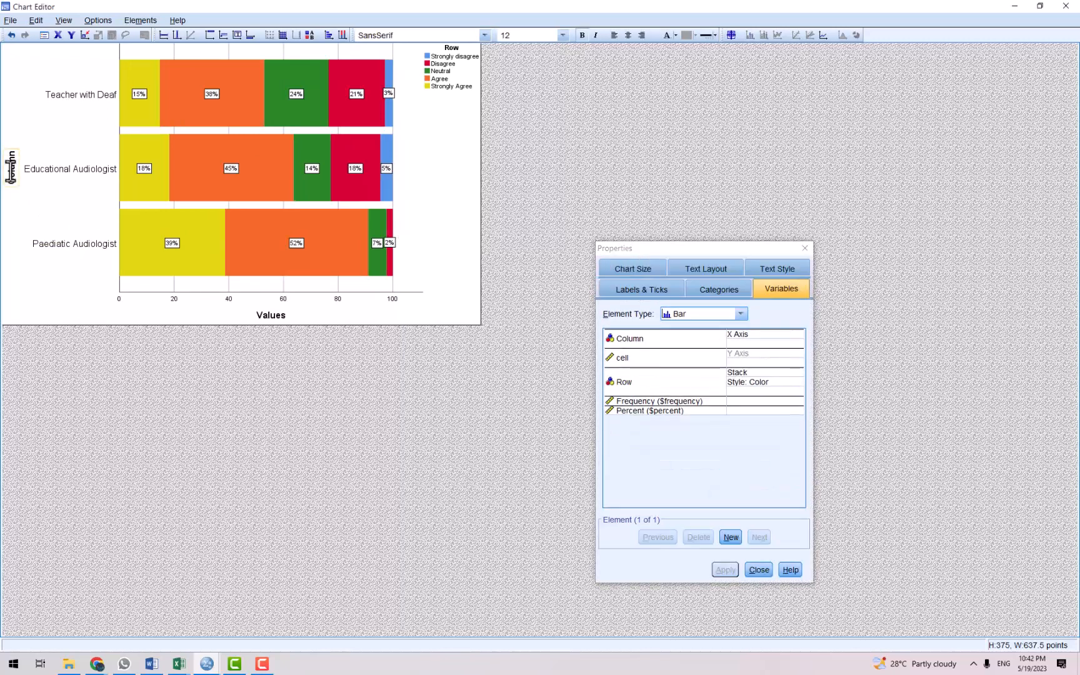
click(11, 167)
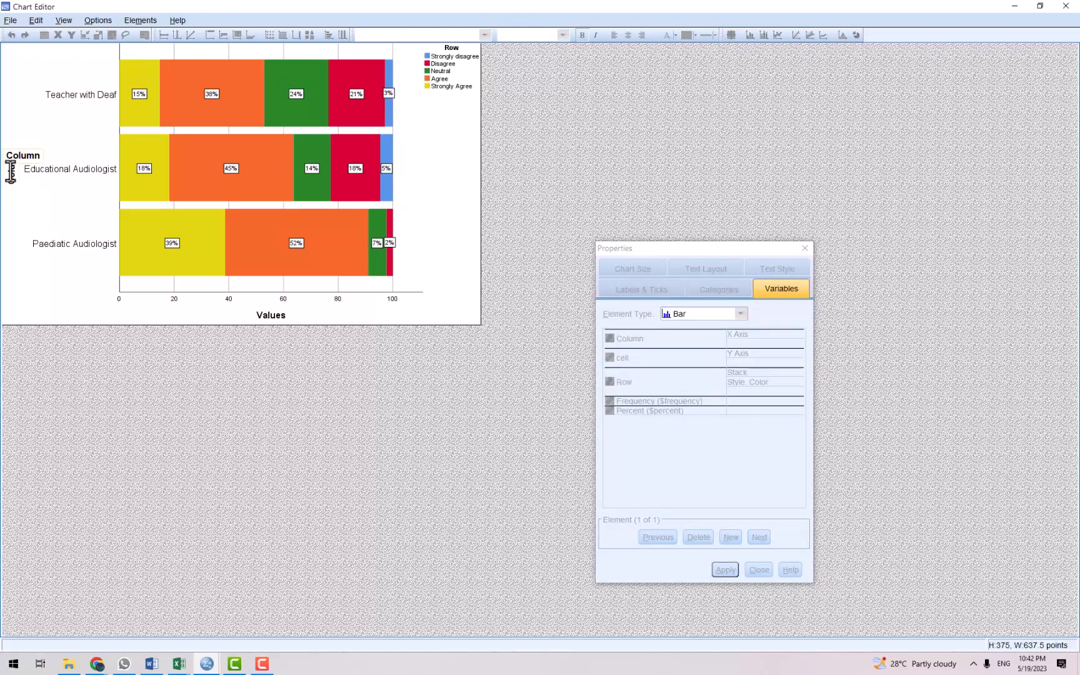
text(Profesions)
key(Delete)
key(Delete)
key(Delete)
key(Delete)
key(Delete)
key(Delete)
key(Return)
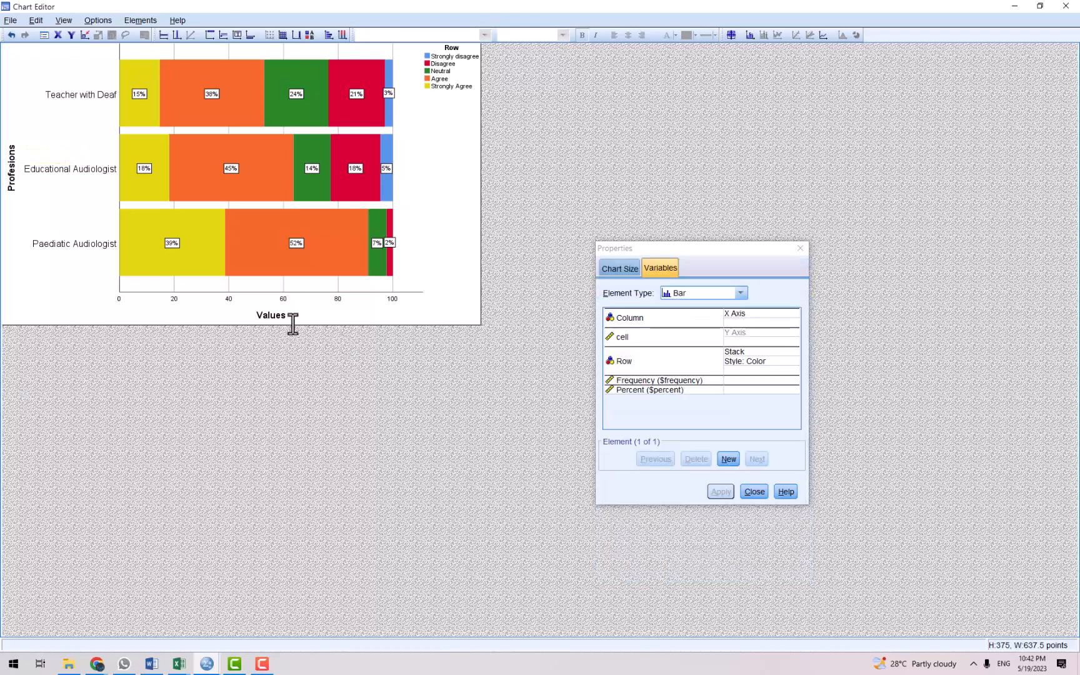
Switch to the Questionnaire draft SPSS document in Word and copy question 4, "How much do you agree with this recommendation?".
click(277, 314)
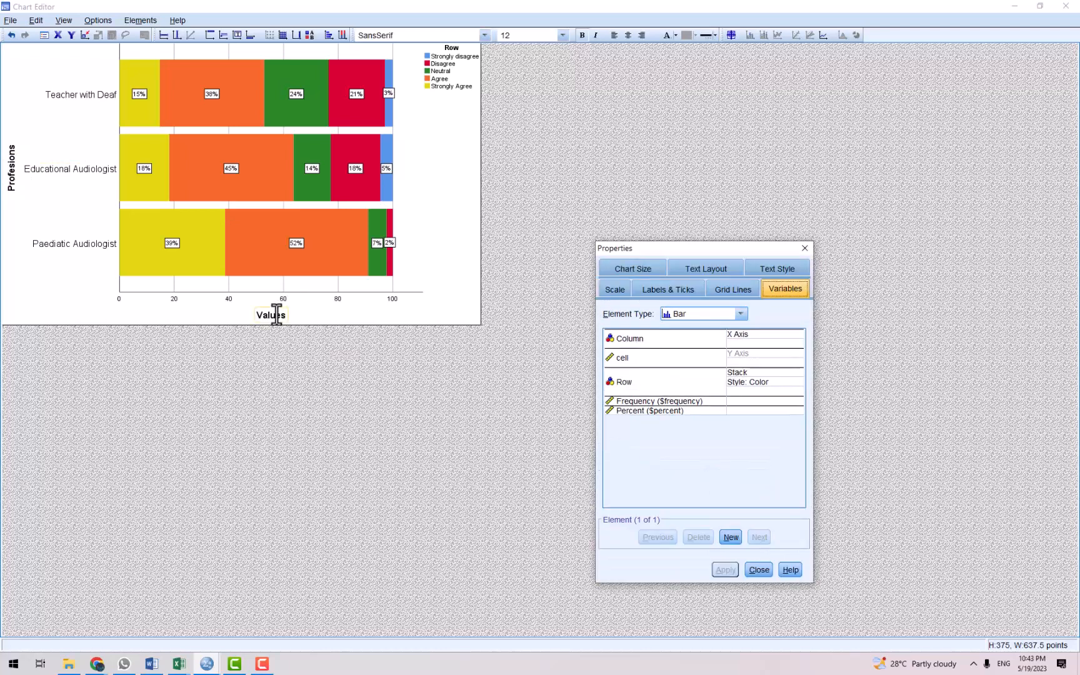
click(152, 662)
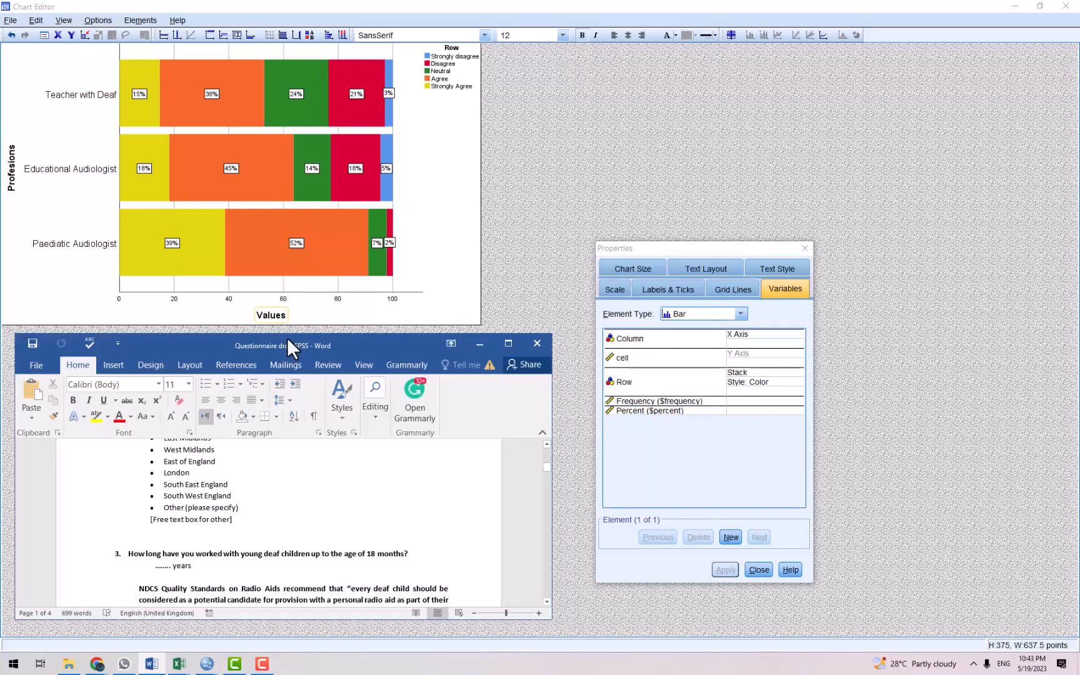
double_click(300, 344)
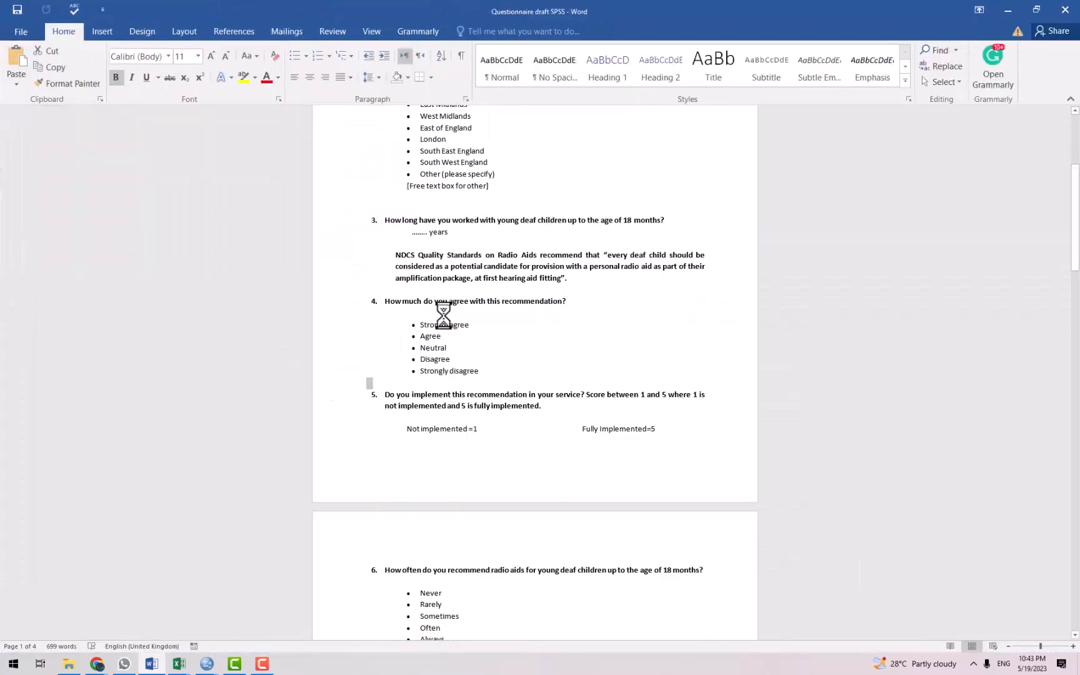
drag(576, 302, 376, 299)
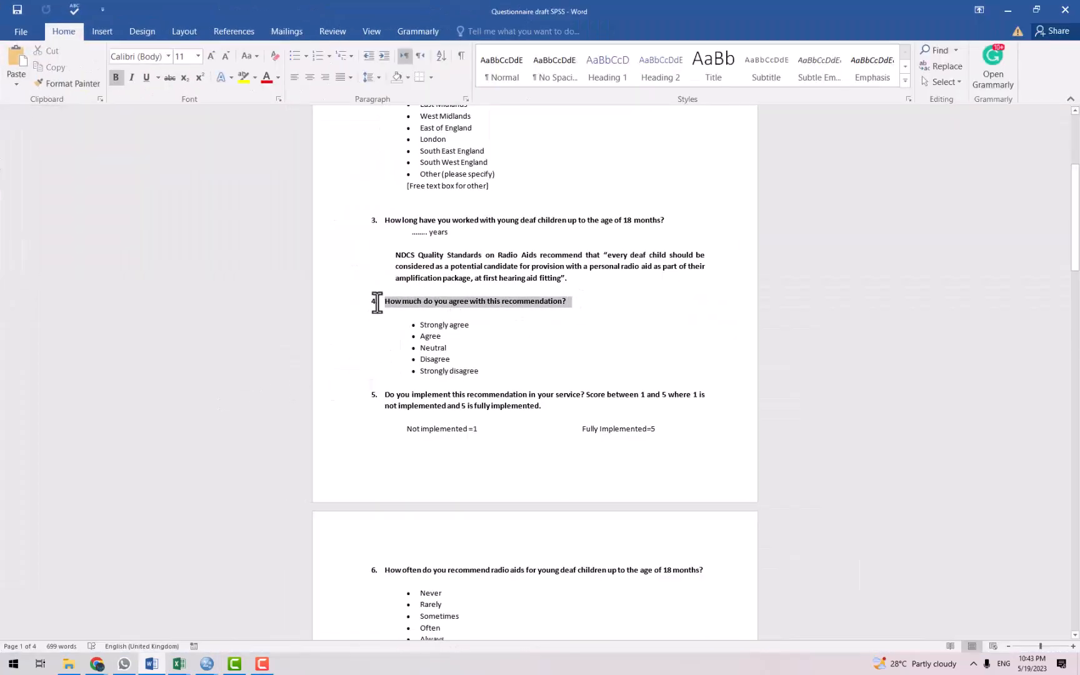
right_click(410, 307)
click(429, 326)
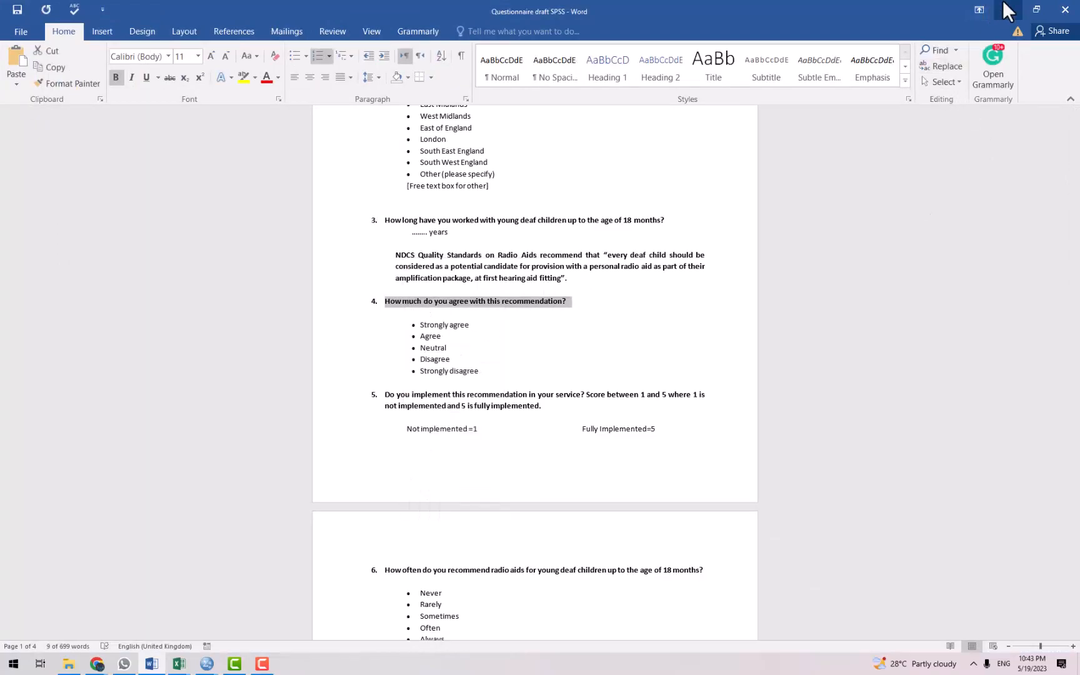
click(1006, 8)
Back in the SPSS Chart Editor, replace the value axis title "Values" with the copied text "4.How much do you agree with this recommendation?".
click(274, 314)
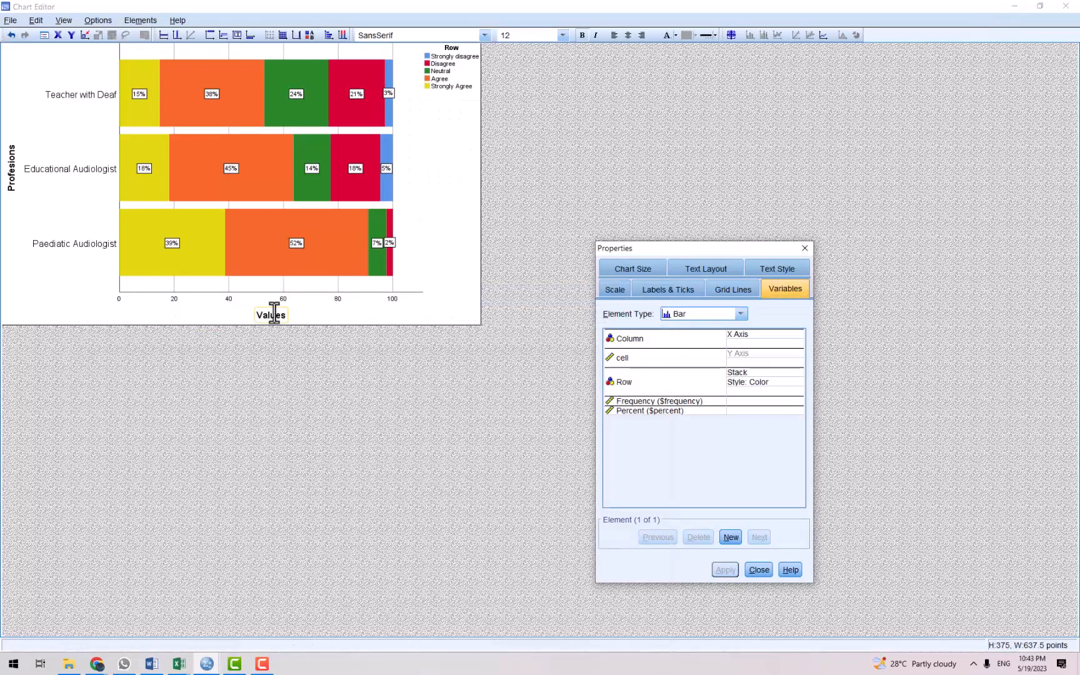
click(273, 313)
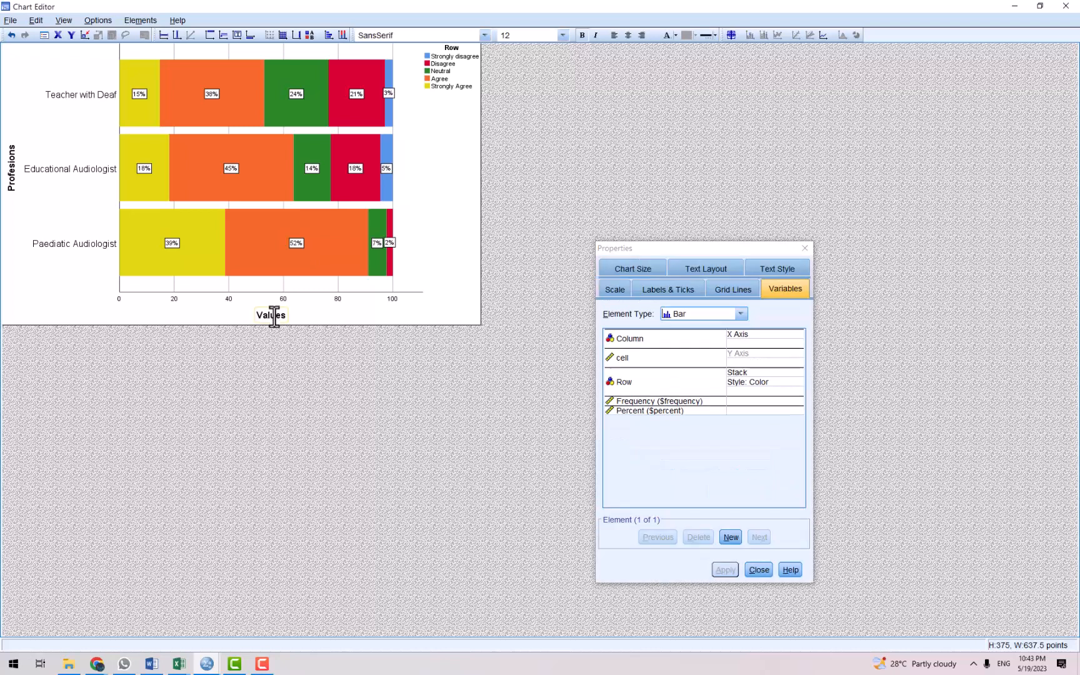
double_click(274, 315)
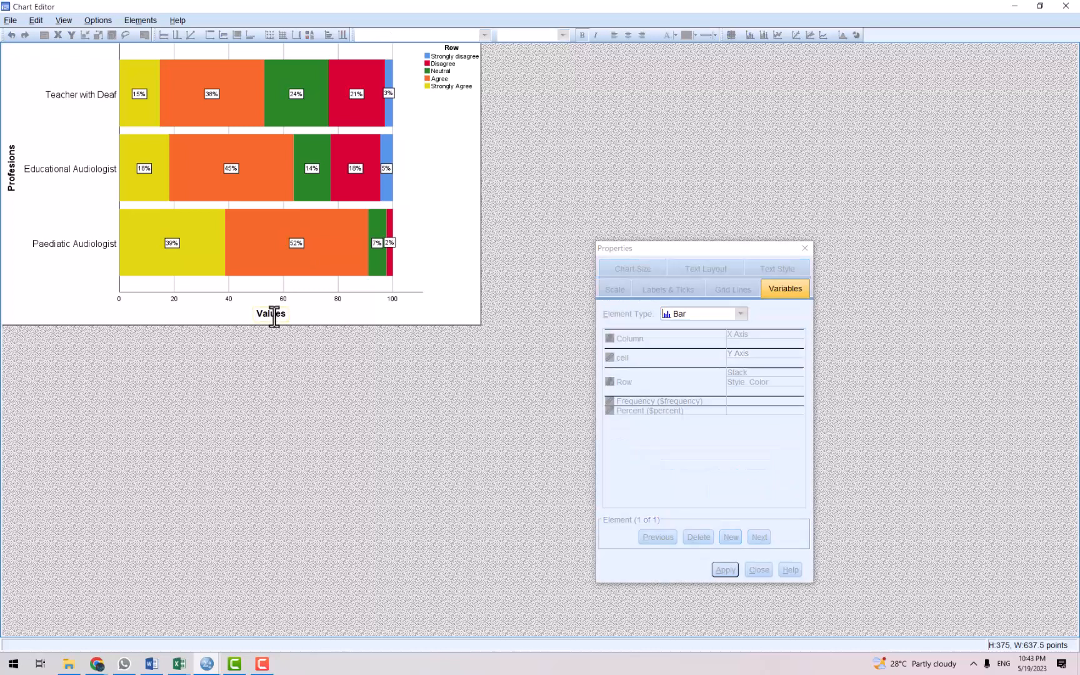
key(ctrl+v)
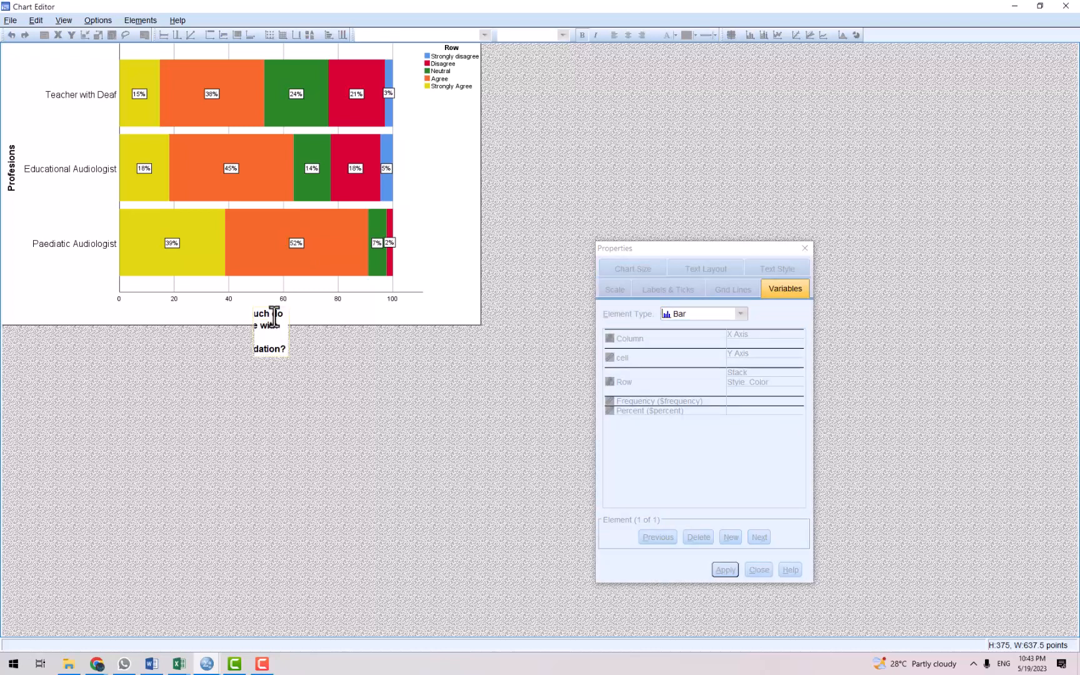
click(402, 306)
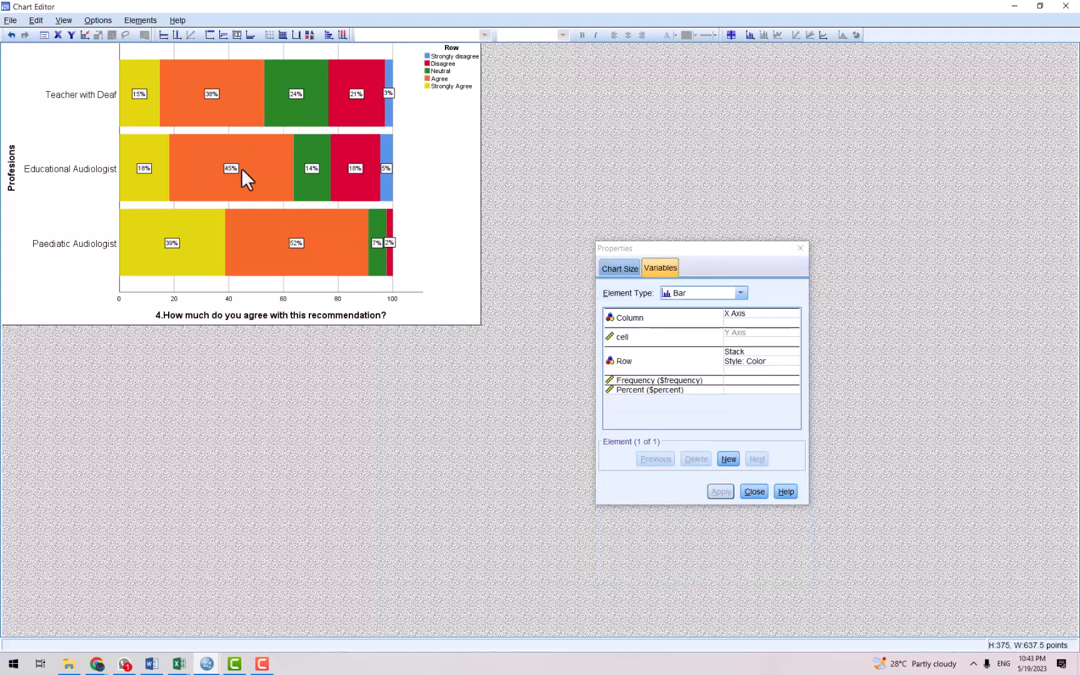
Set the border color of all the stacked bars to pink (254, 130, 180) and close the chart editor.
click(240, 100)
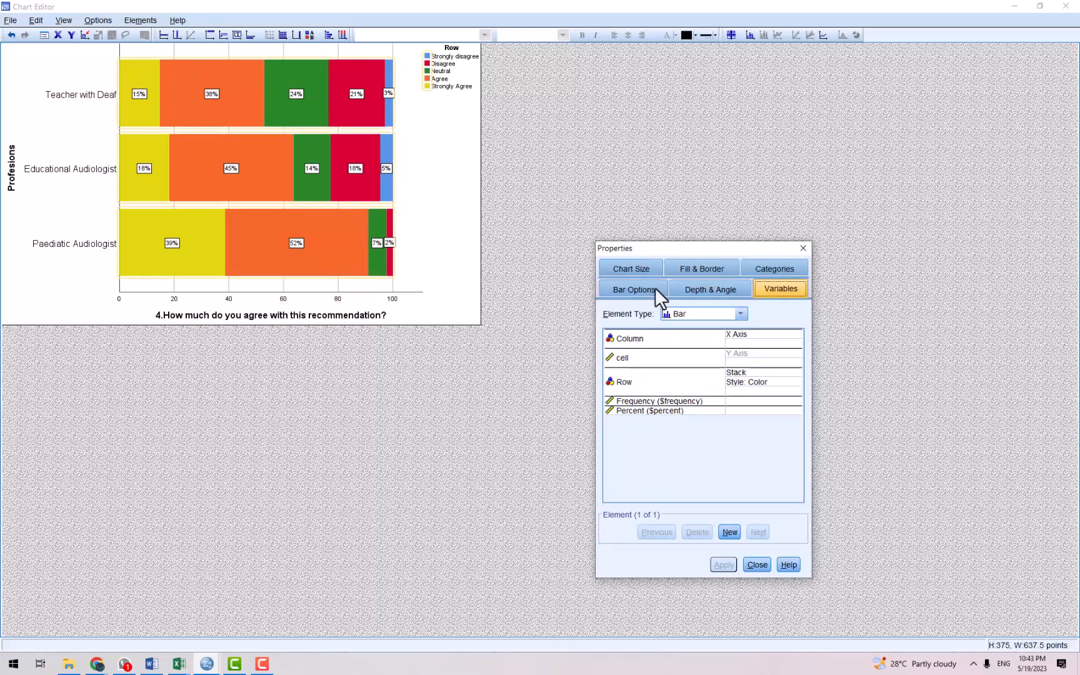
click(696, 268)
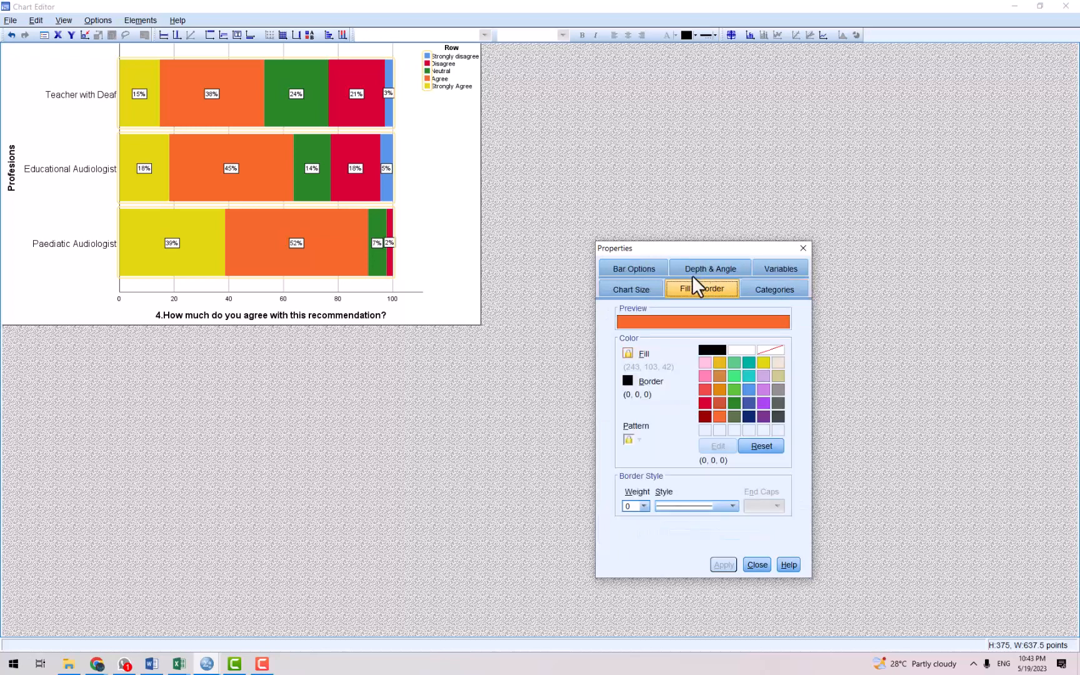
click(734, 363)
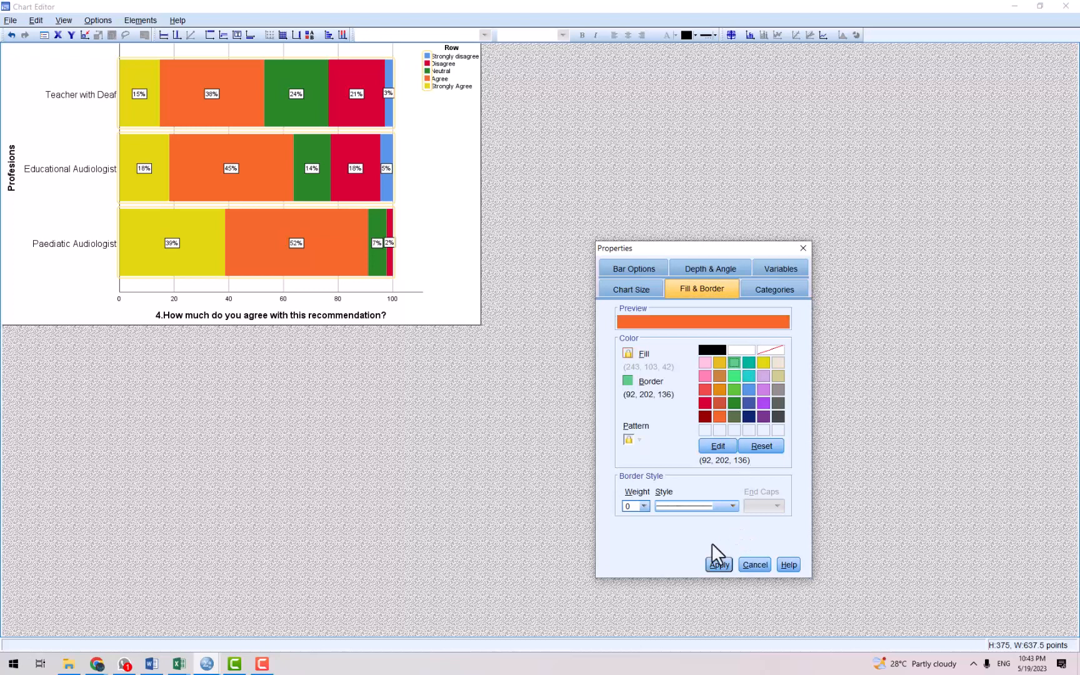
click(703, 374)
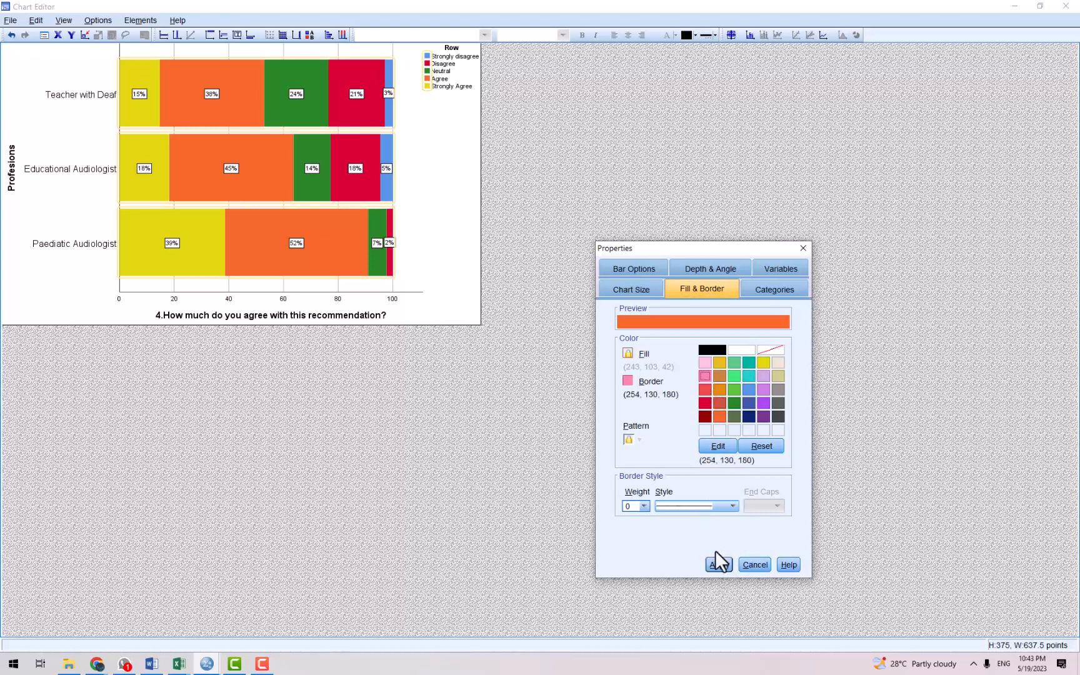
click(717, 564)
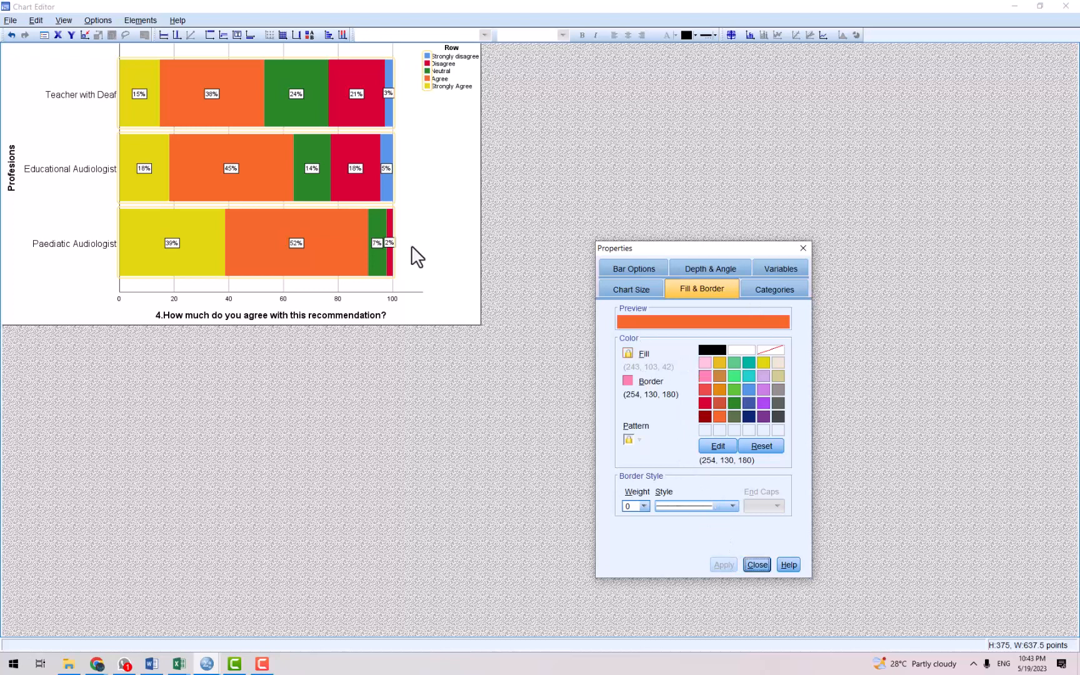
click(803, 248)
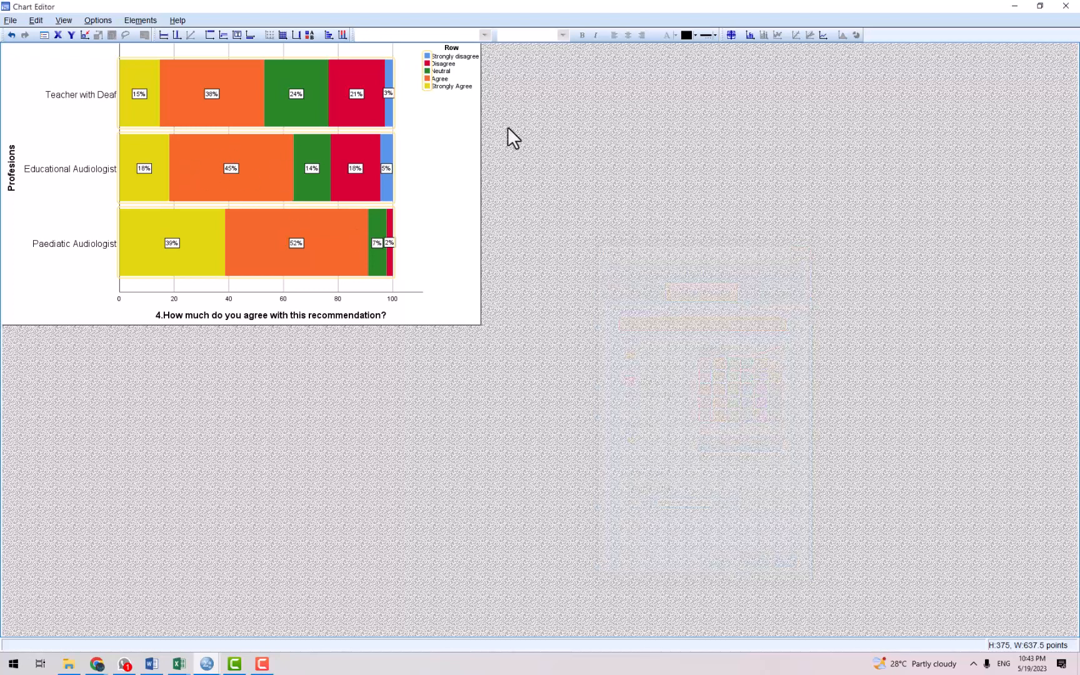
click(1066, 6)
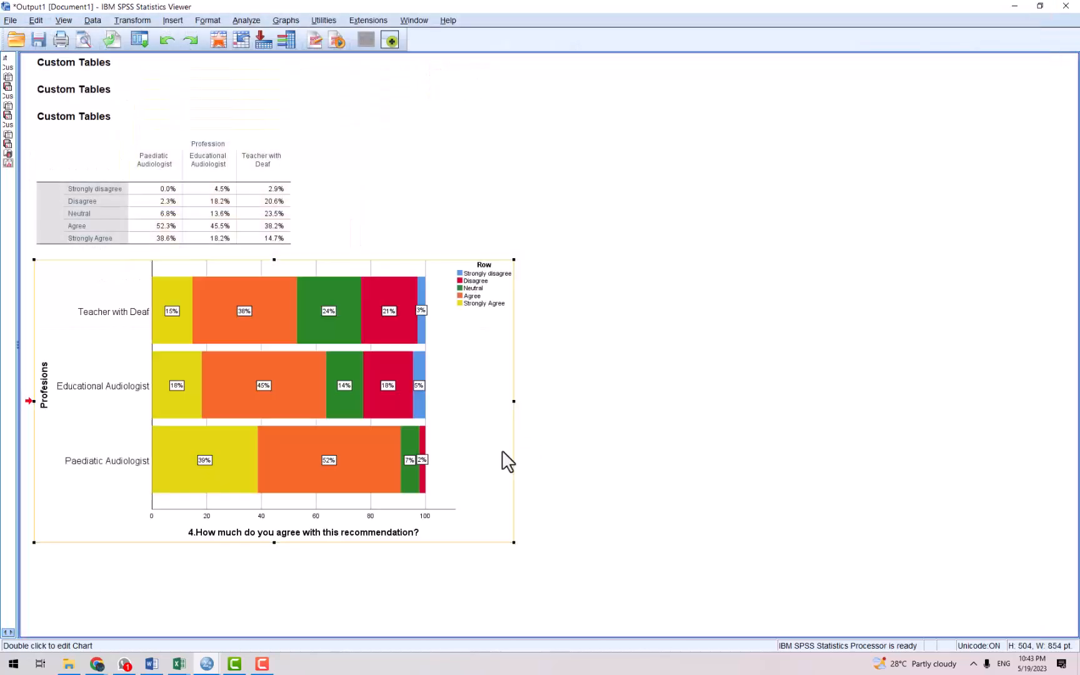
right_click(409, 373)
click(435, 398)
drag(149, 502, 852, 51)
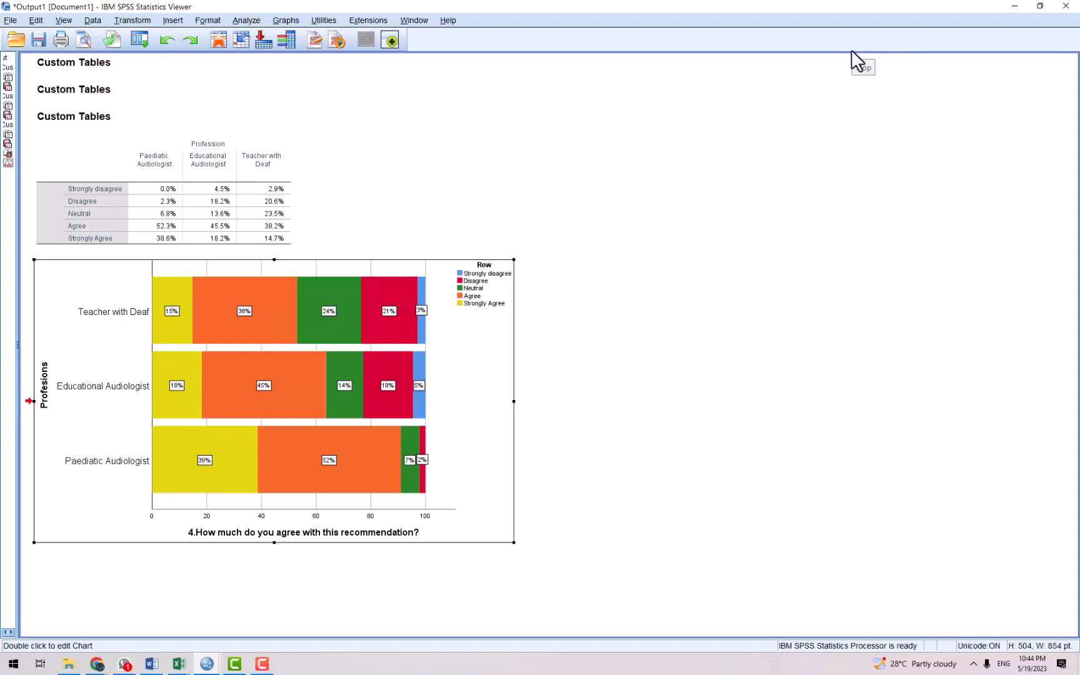
drag(851, 50, 290, 151)
click(270, 161)
click(221, 313)
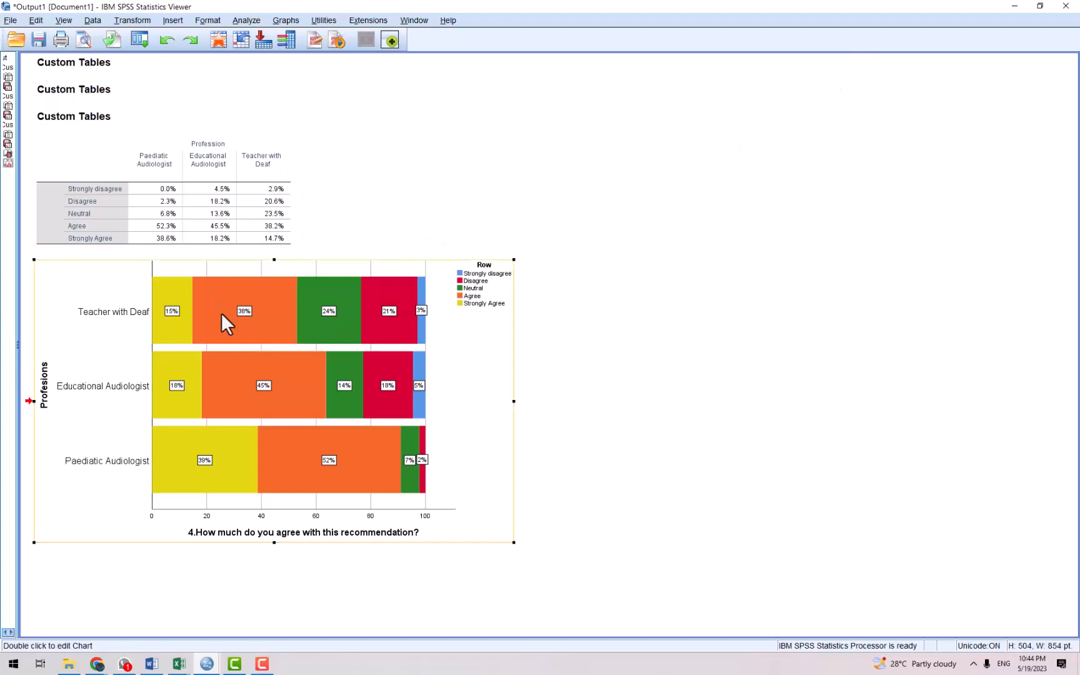